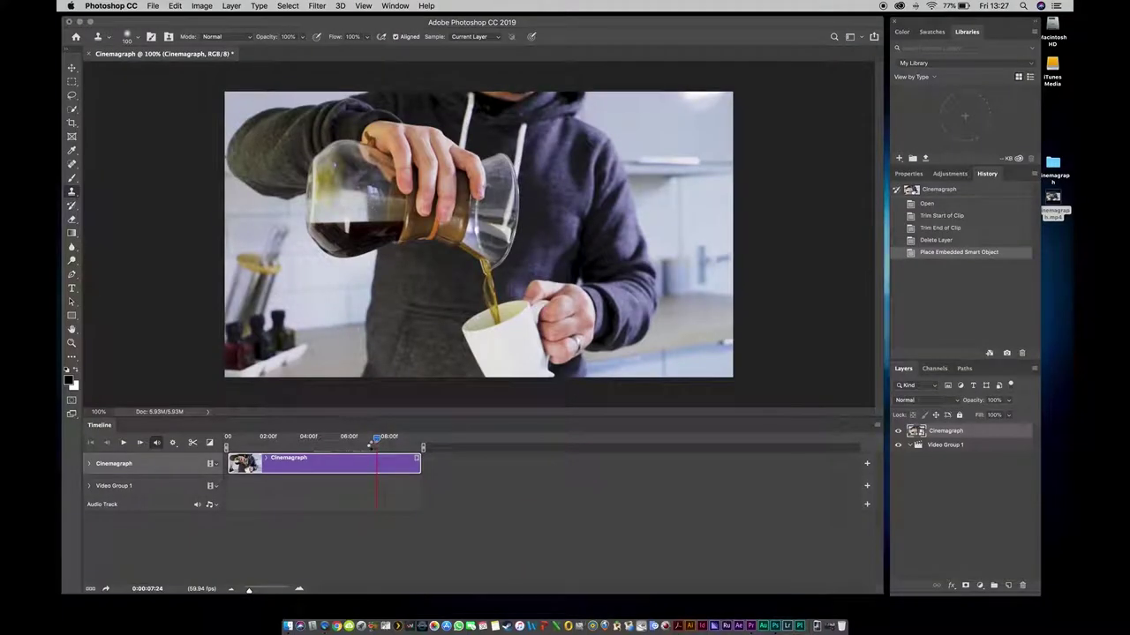
Scrub the pour frames near 6 seconds and trim the clip's start to about 06:00
{"action": "left_click_drag", "start_coordinate": [360, 441], "coordinate": [351, 448]}
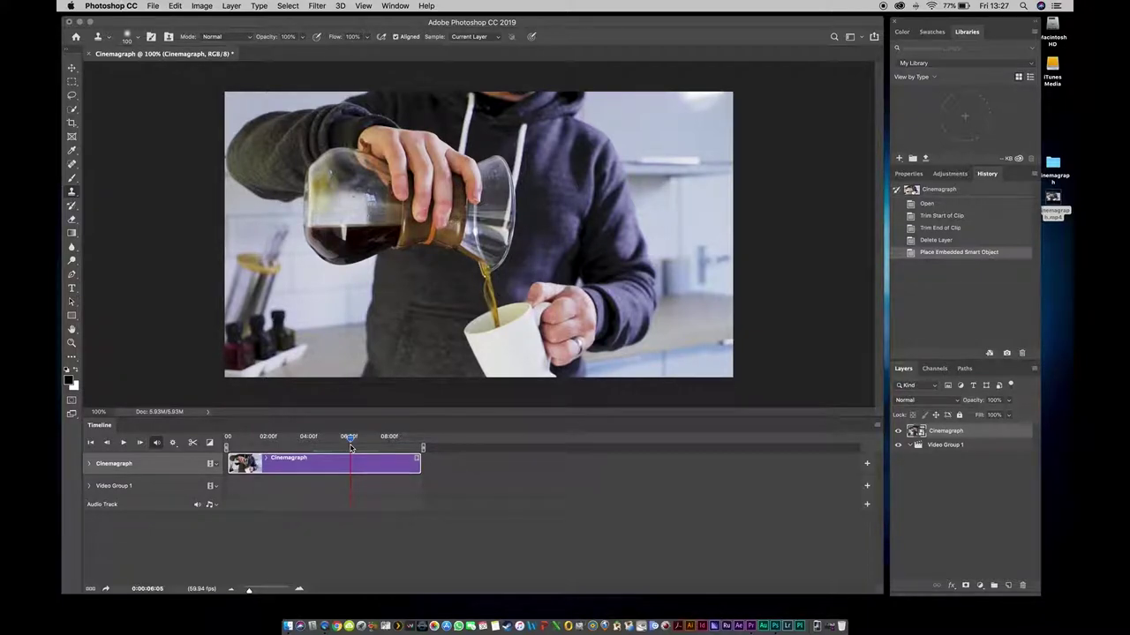
{"action": "left_click_drag", "start_coordinate": [352, 444], "coordinate": [406, 446]}
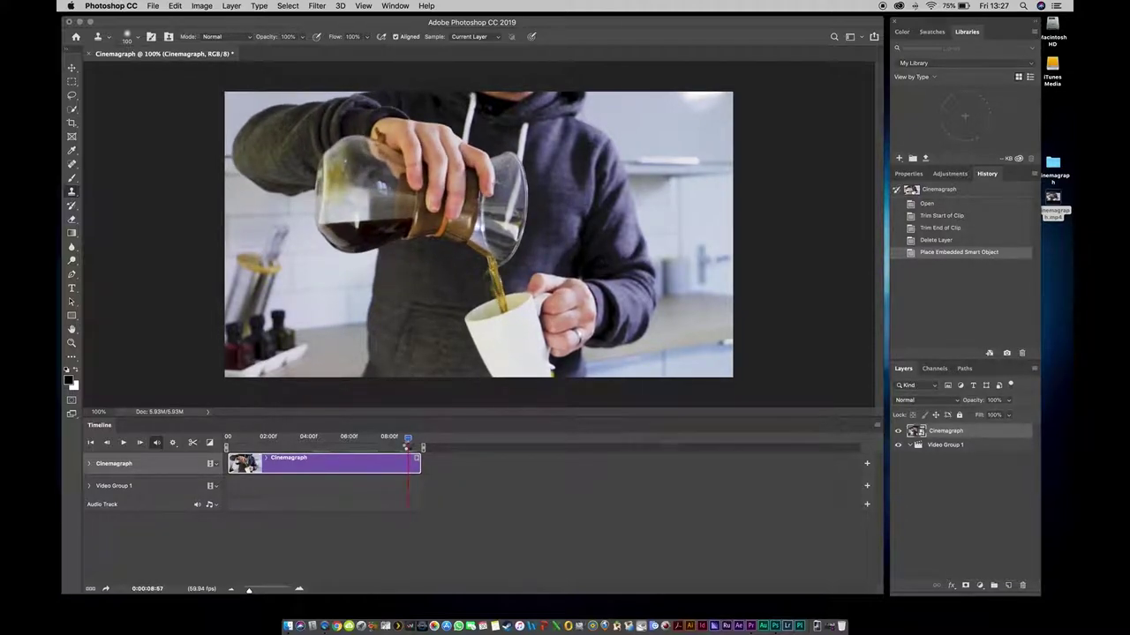
{"action": "left_click_drag", "start_coordinate": [407, 447], "coordinate": [340, 443]}
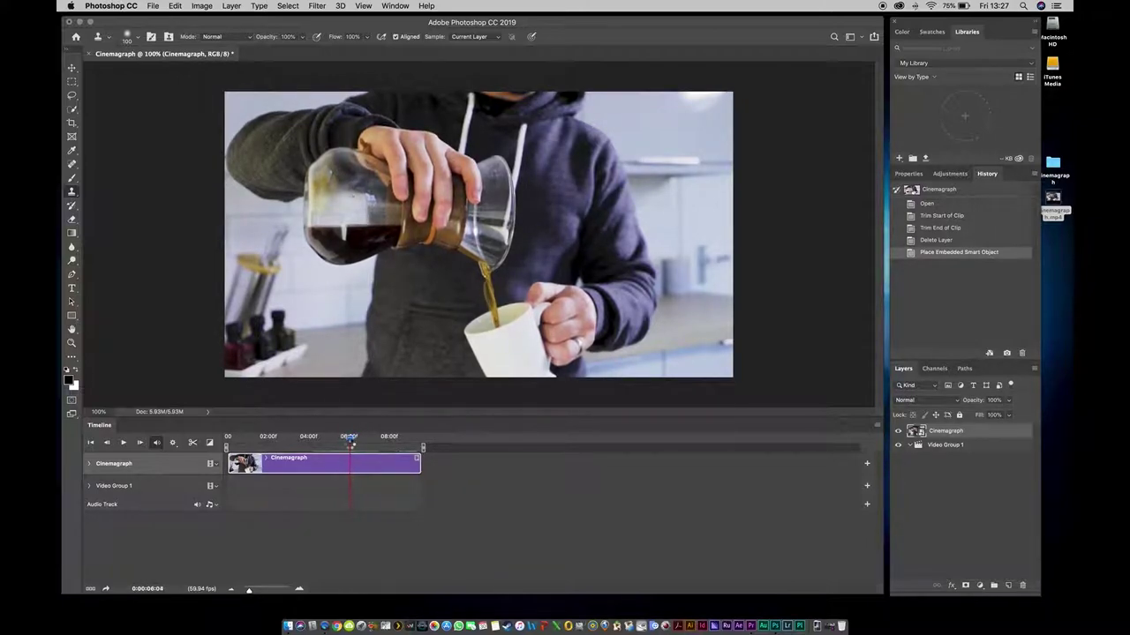
{"action": "left_click_drag", "start_coordinate": [350, 445], "coordinate": [344, 439]}
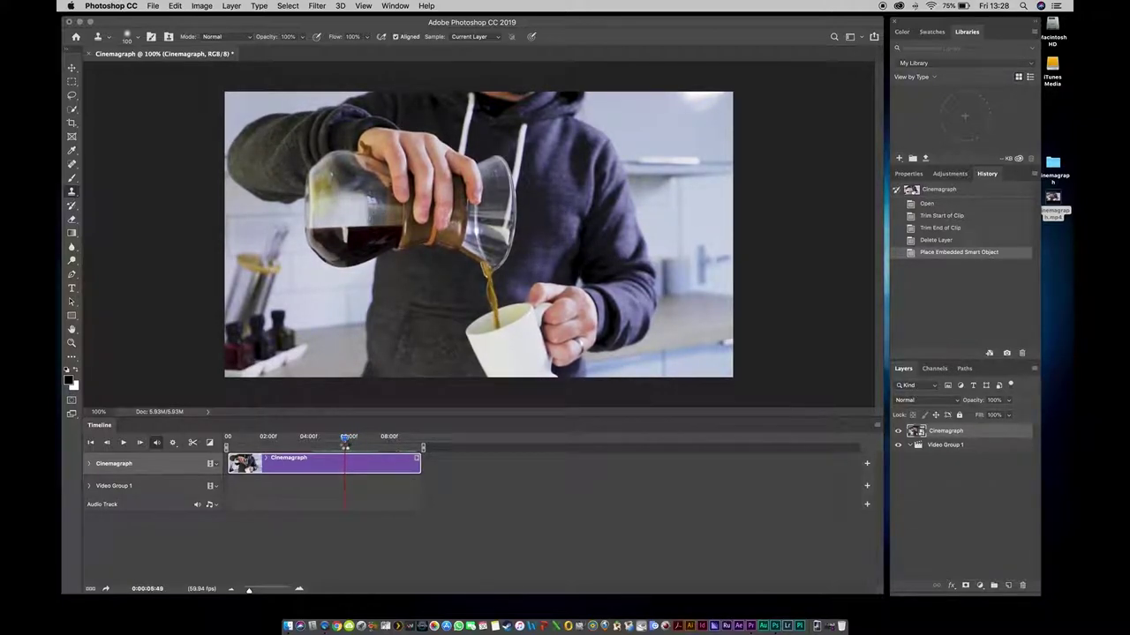
{"action": "left_click_drag", "start_coordinate": [228, 464], "coordinate": [351, 440]}
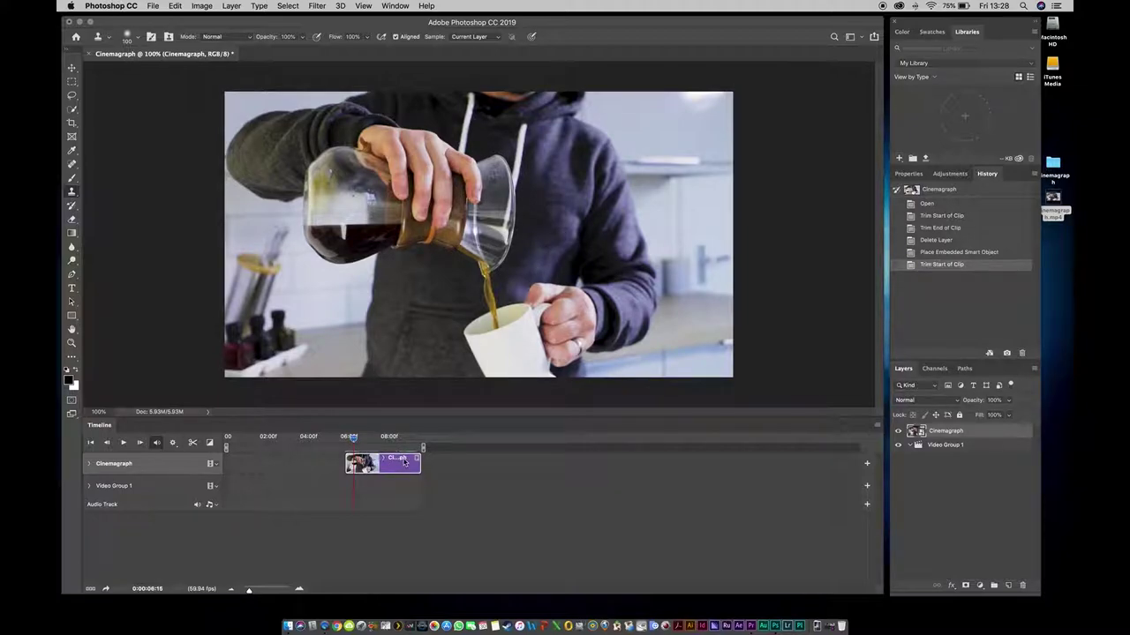
Trim the clip's end to 06:10 and move the short clip to the timeline start
{"action": "left_click_drag", "start_coordinate": [417, 463], "coordinate": [359, 466]}
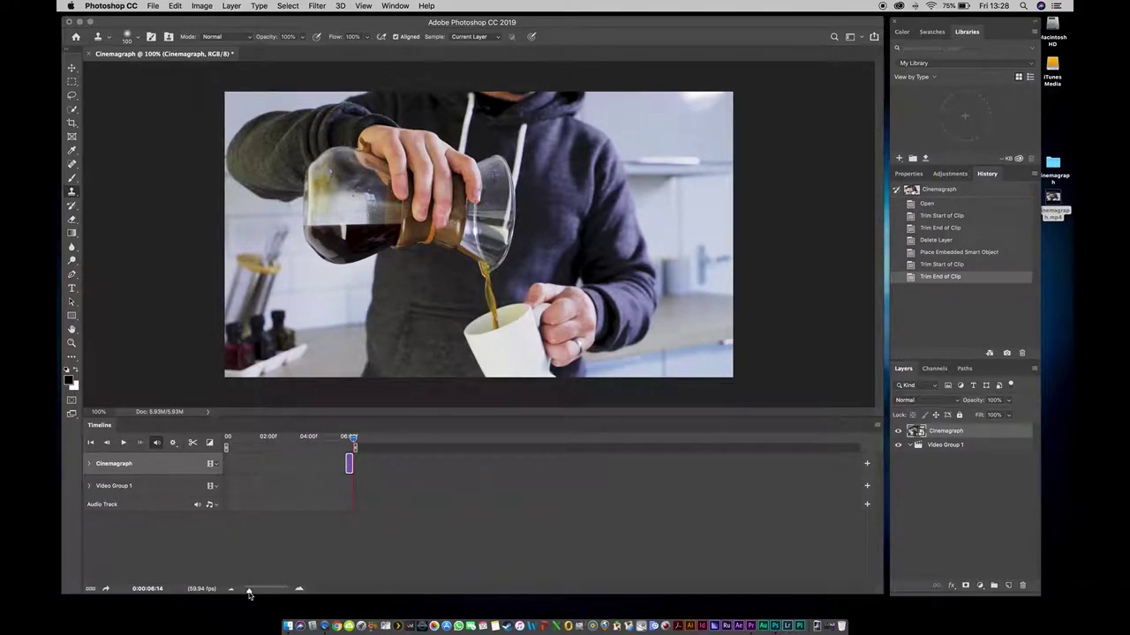
{"action": "left_click_drag", "start_coordinate": [248, 594], "coordinate": [252, 594]}
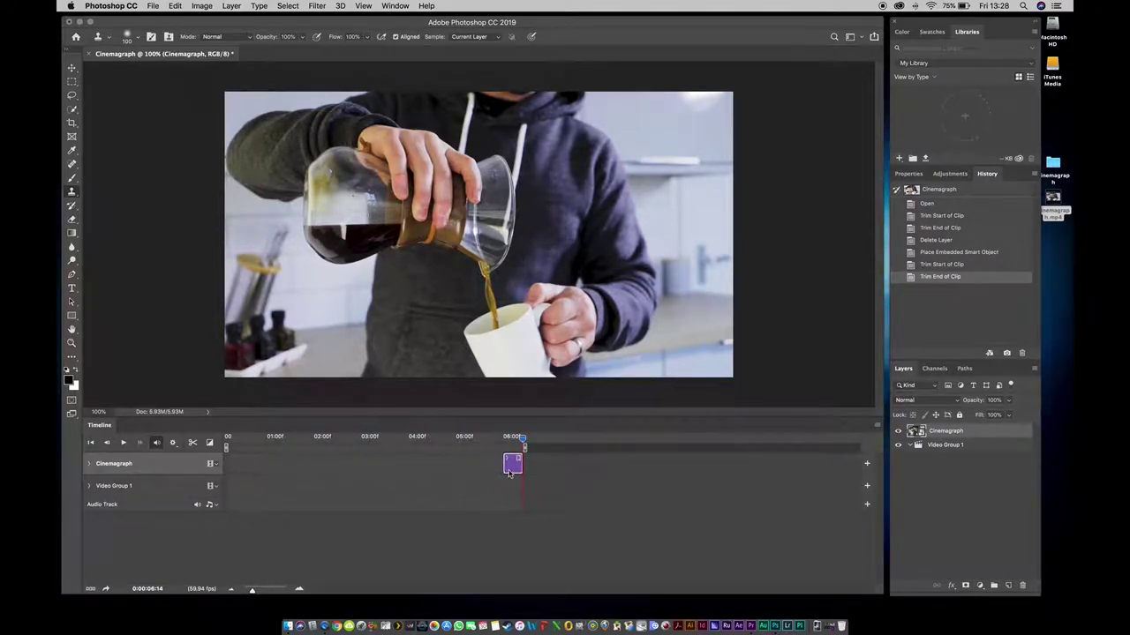
{"action": "left_click_drag", "start_coordinate": [508, 467], "coordinate": [232, 466]}
Zoom the timeline in on the roughly 25-frame clip and confirm looping playback is on
{"action": "left_click_drag", "start_coordinate": [250, 593], "coordinate": [270, 592]}
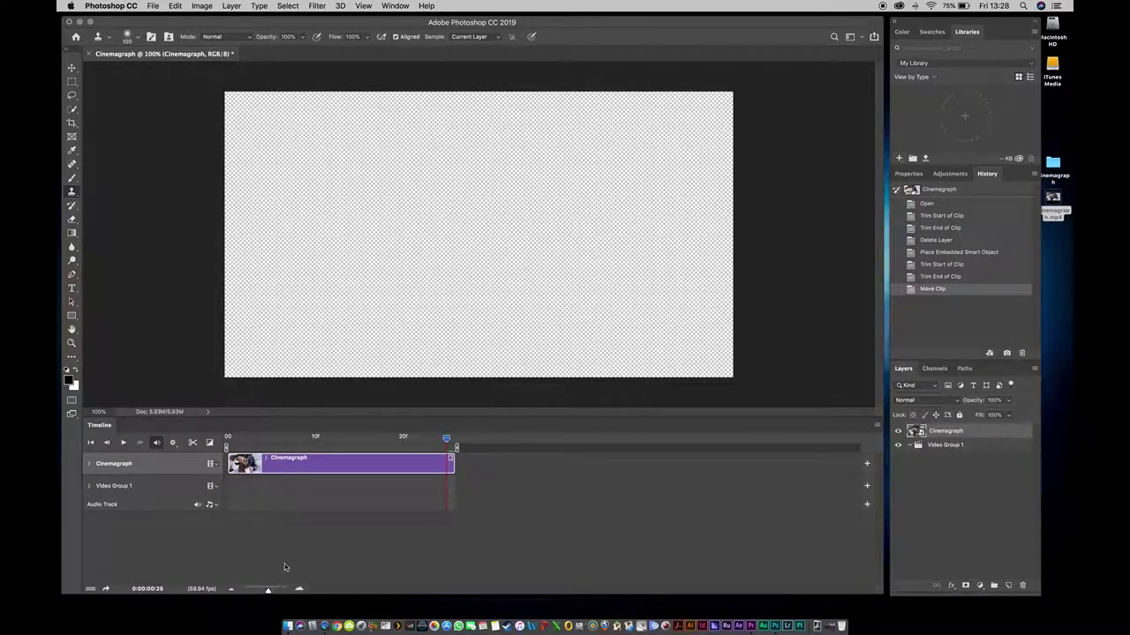
{"action": "left_click_drag", "start_coordinate": [268, 591], "coordinate": [271, 593]}
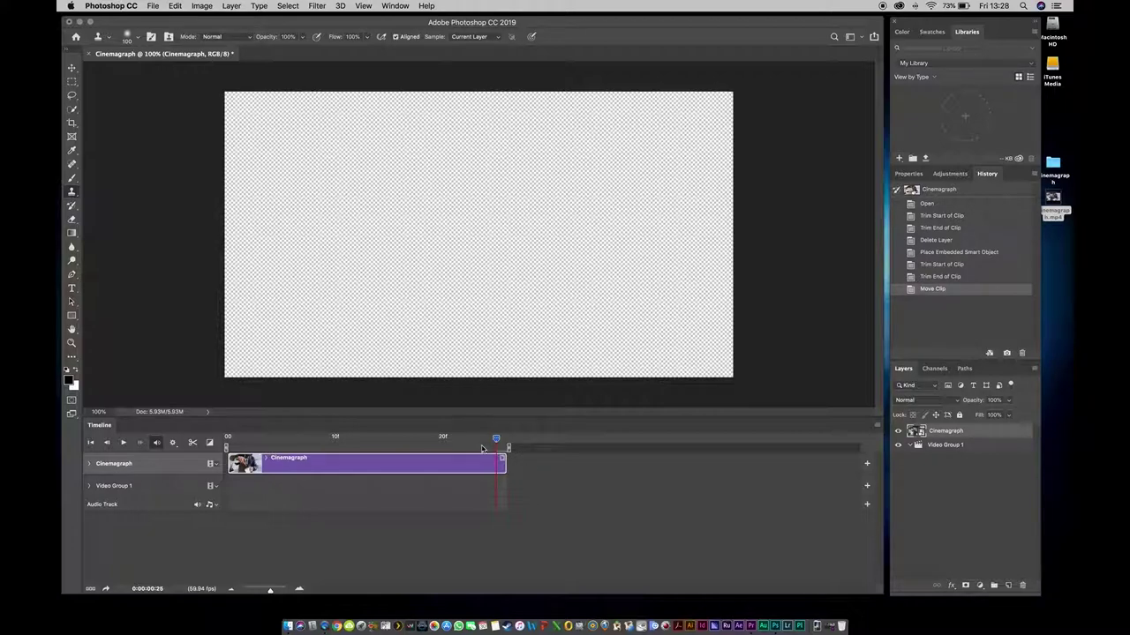
{"action": "left_click", "coordinate": [175, 443]}
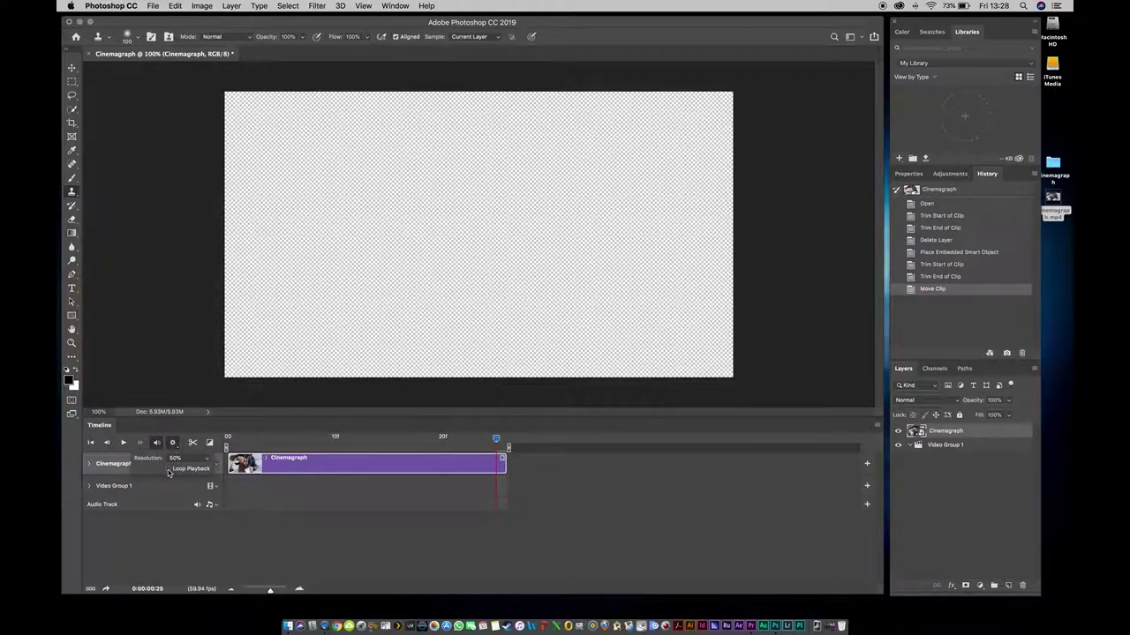
{"action": "left_click", "coordinate": [253, 530]}
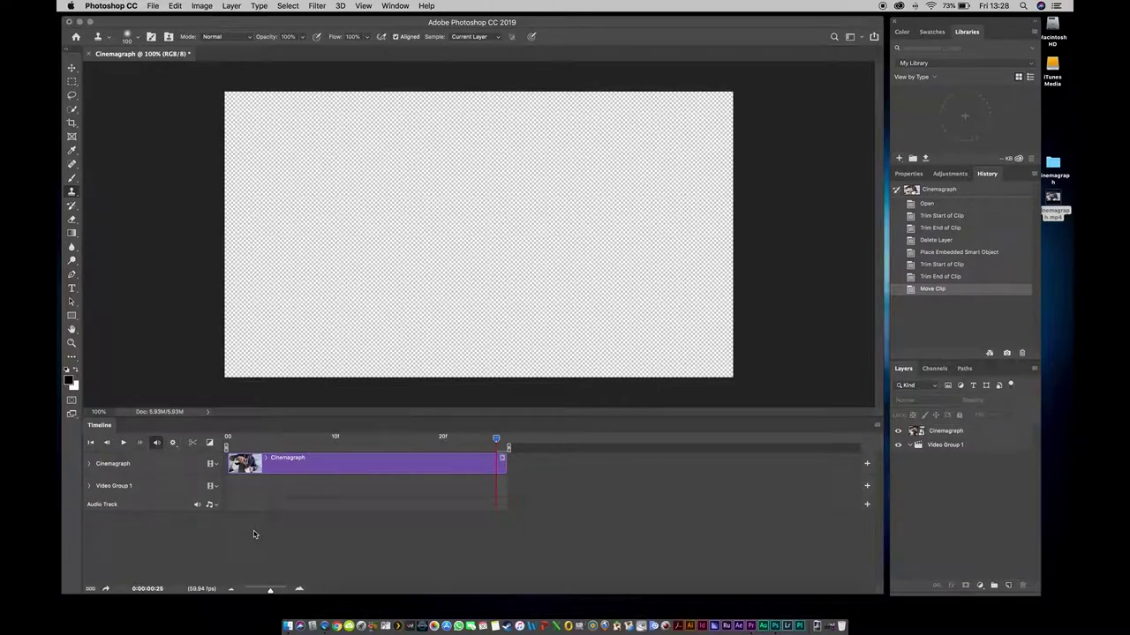
{"action": "left_click", "coordinate": [228, 439]}
{"action": "key", "text": "space"}
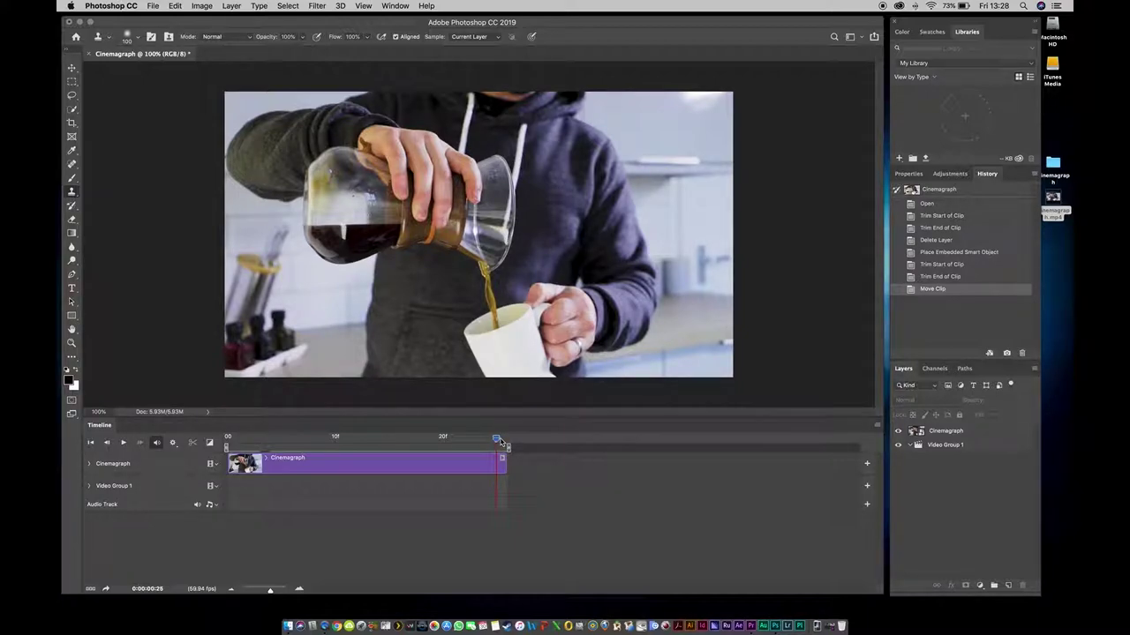
{"action": "key", "text": "space"}
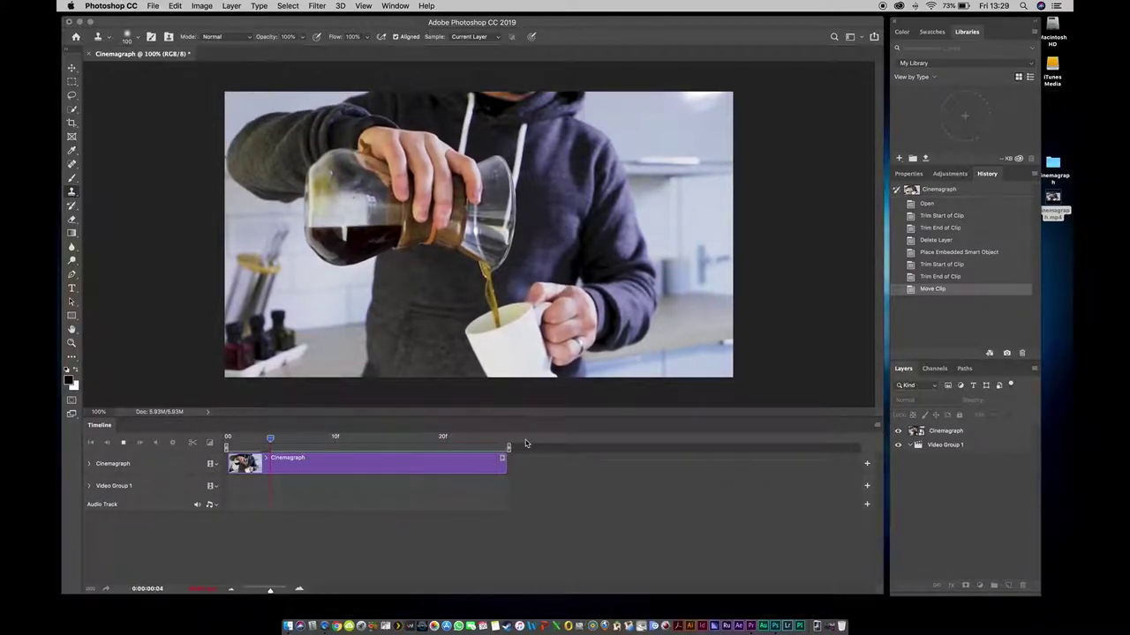
Preview the short loop from its first frame, playing and stopping it twice
{"action": "left_click_drag", "start_coordinate": [350, 436], "coordinate": [236, 439]}
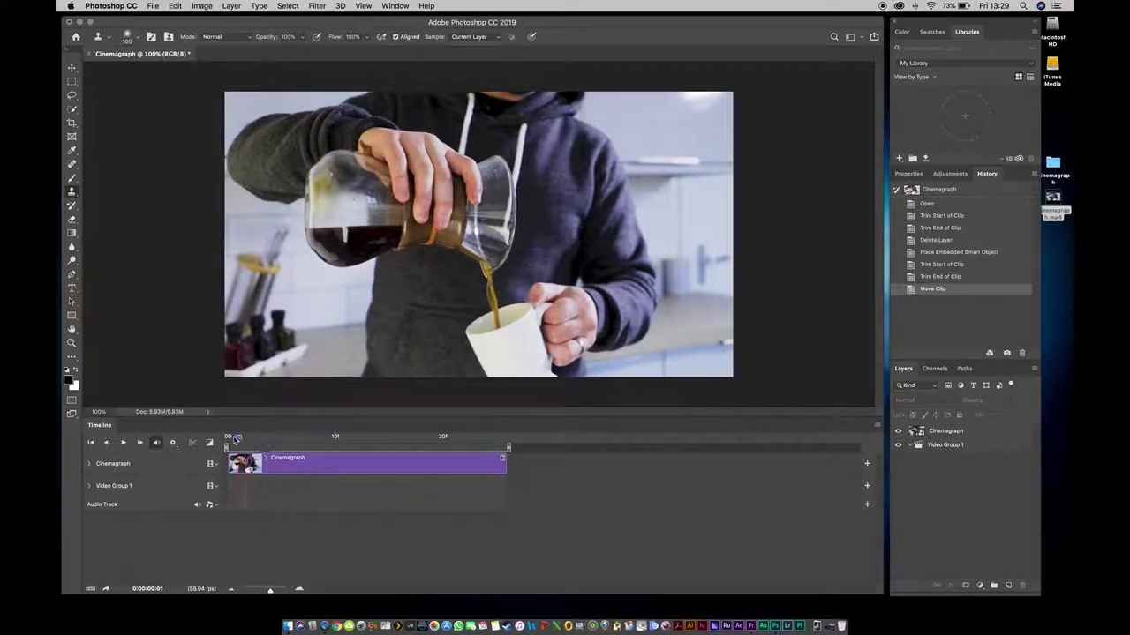
{"action": "key", "text": "space"}
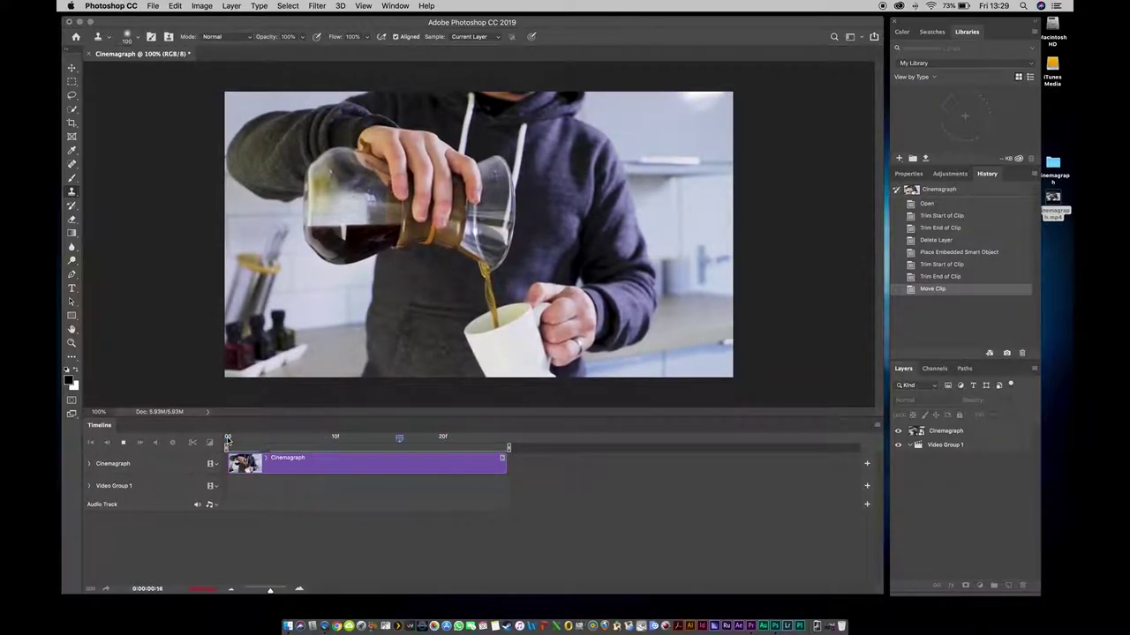
{"action": "key", "text": "space"}
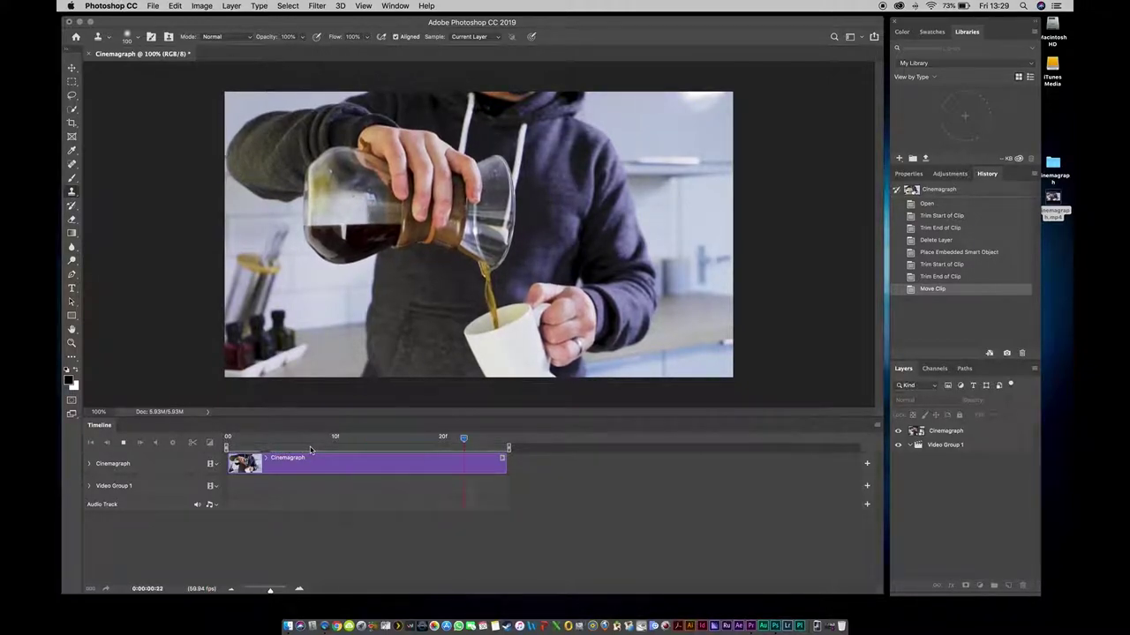
{"action": "key", "text": "space"}
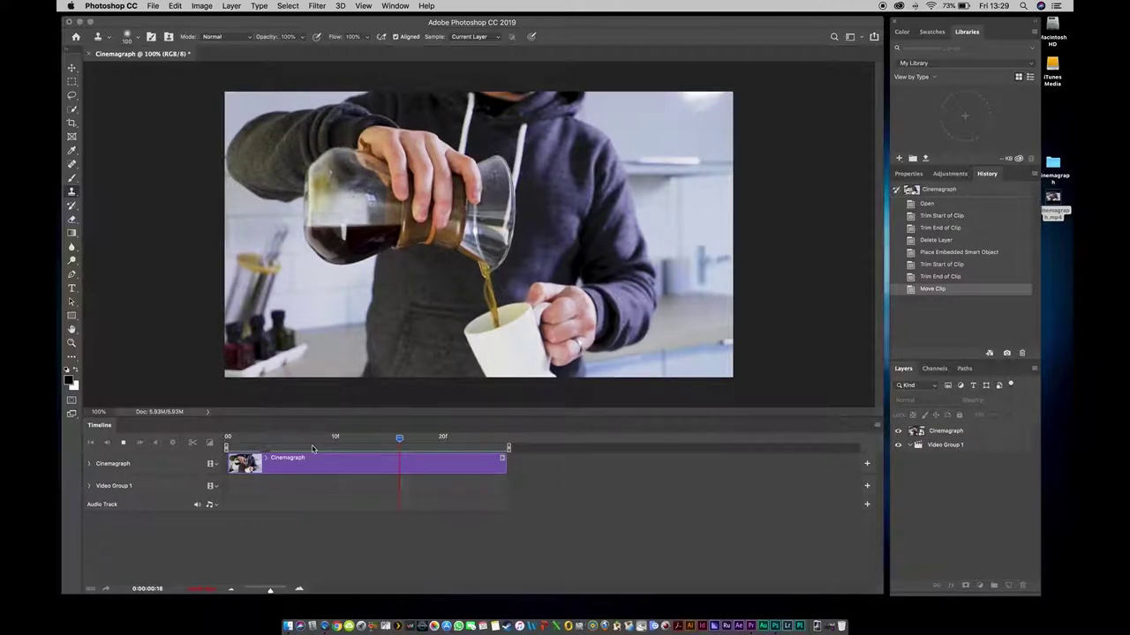
{"action": "key", "text": "space"}
Compare the clip's last frames, return to frame 7, and duplicate the Cinemagraph layer
{"action": "left_click", "coordinate": [511, 438]}
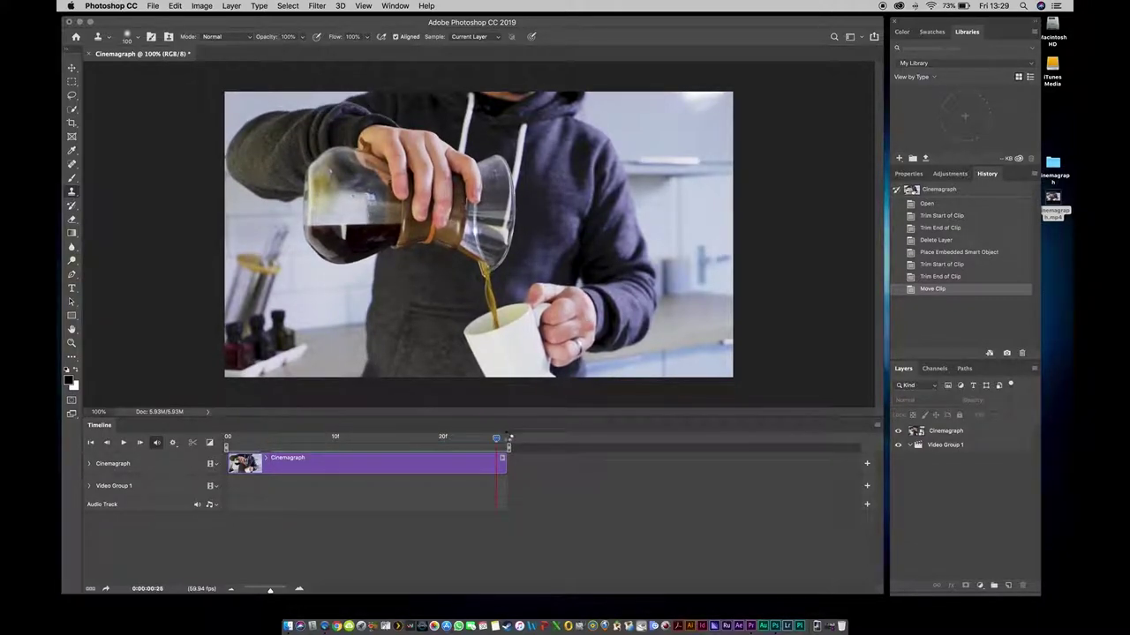
{"action": "mouse_move", "coordinate": [491, 440]}
{"action": "left_mouse_down"}
{"action": "mouse_move", "coordinate": [231, 441]}
{"action": "mouse_move", "coordinate": [495, 440]}
{"action": "left_mouse_up"}
{"action": "key", "text": "space"}
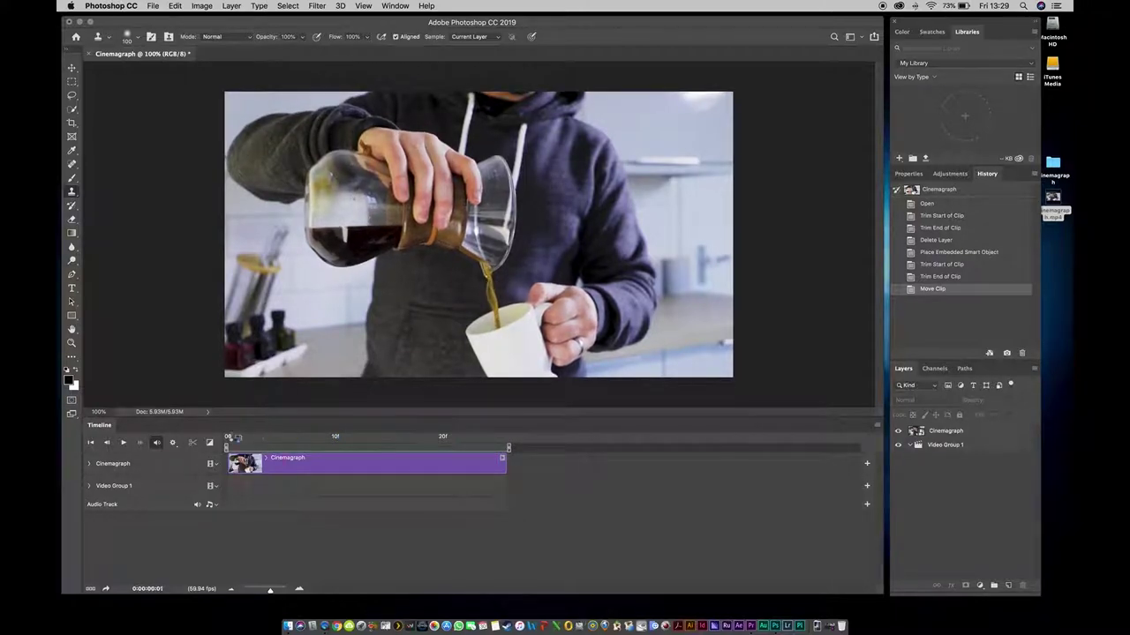
{"action": "left_click", "coordinate": [302, 440]}
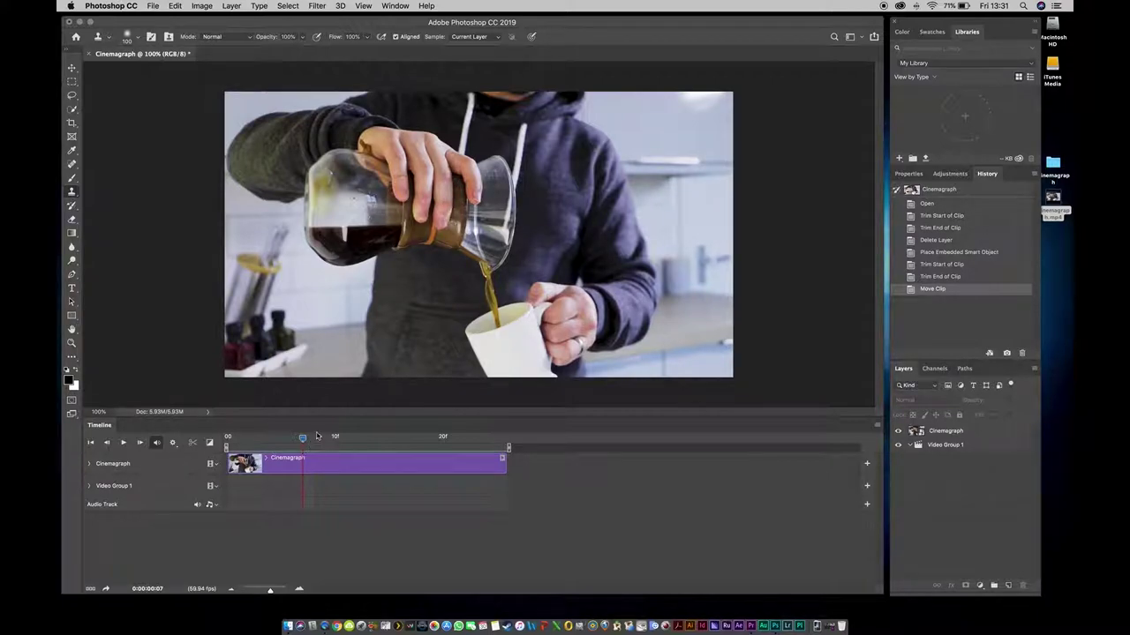
{"action": "left_click_drag", "start_coordinate": [942, 432], "coordinate": [1011, 587]}
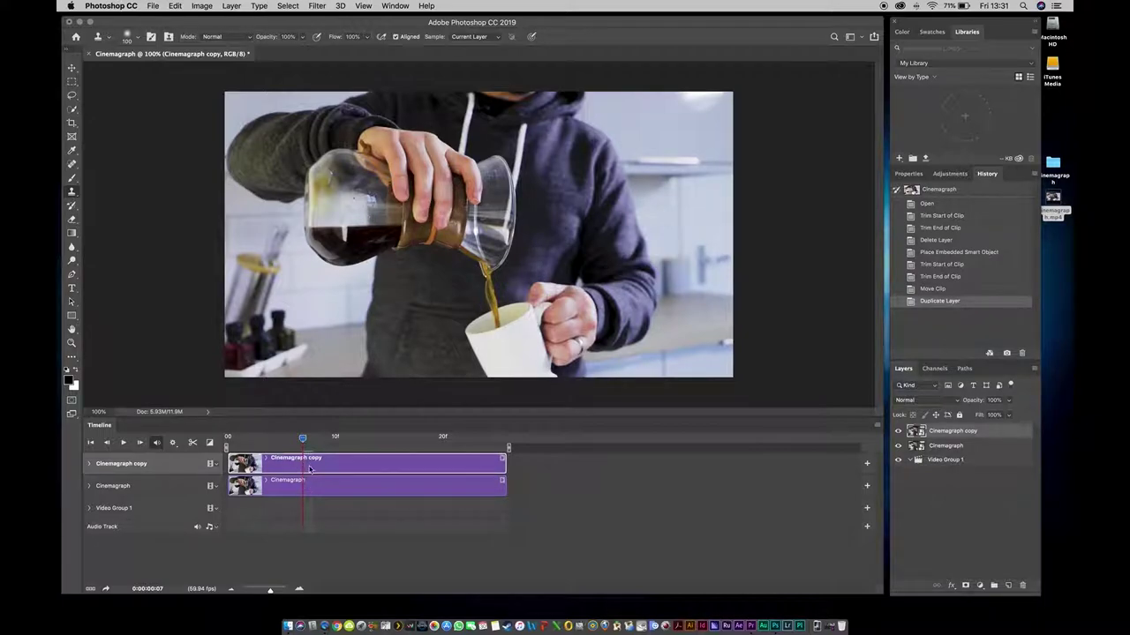
Preview the stacked clips, then slide the original Cinemagraph clip to start where Cinemagraph copy ends
{"action": "key", "text": "Home"}
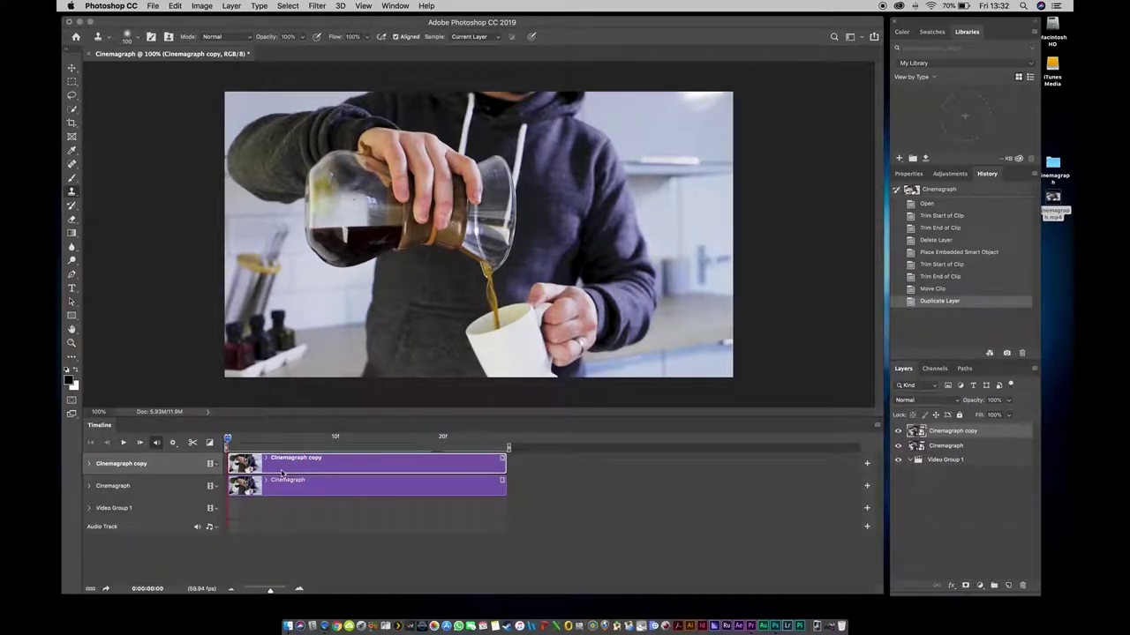
{"action": "key", "text": "space"}
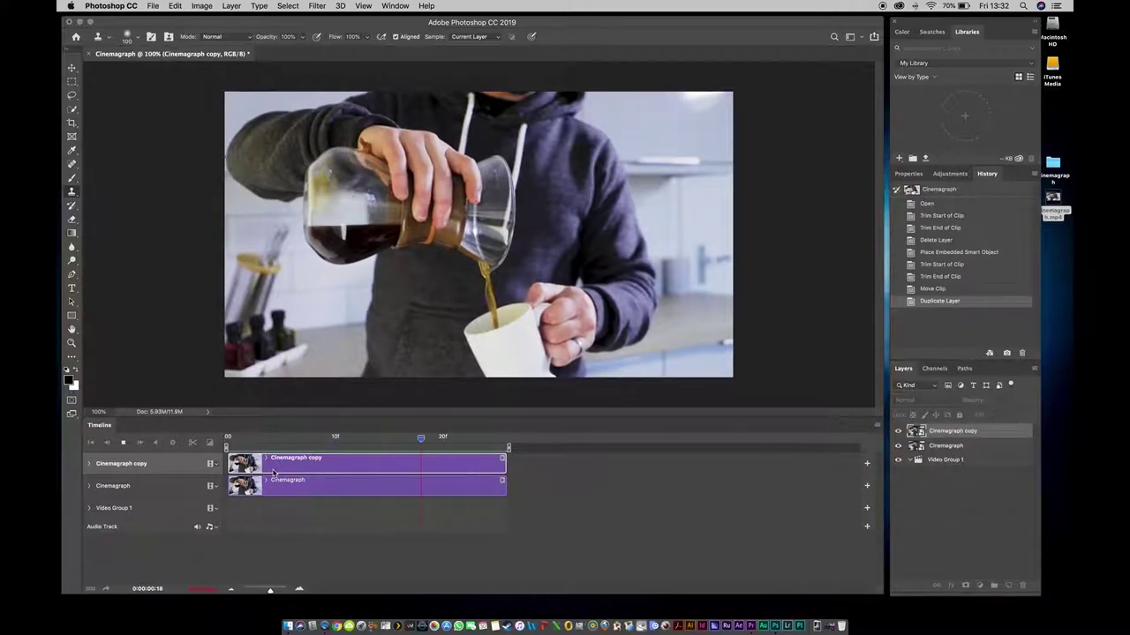
{"action": "key", "text": "space"}
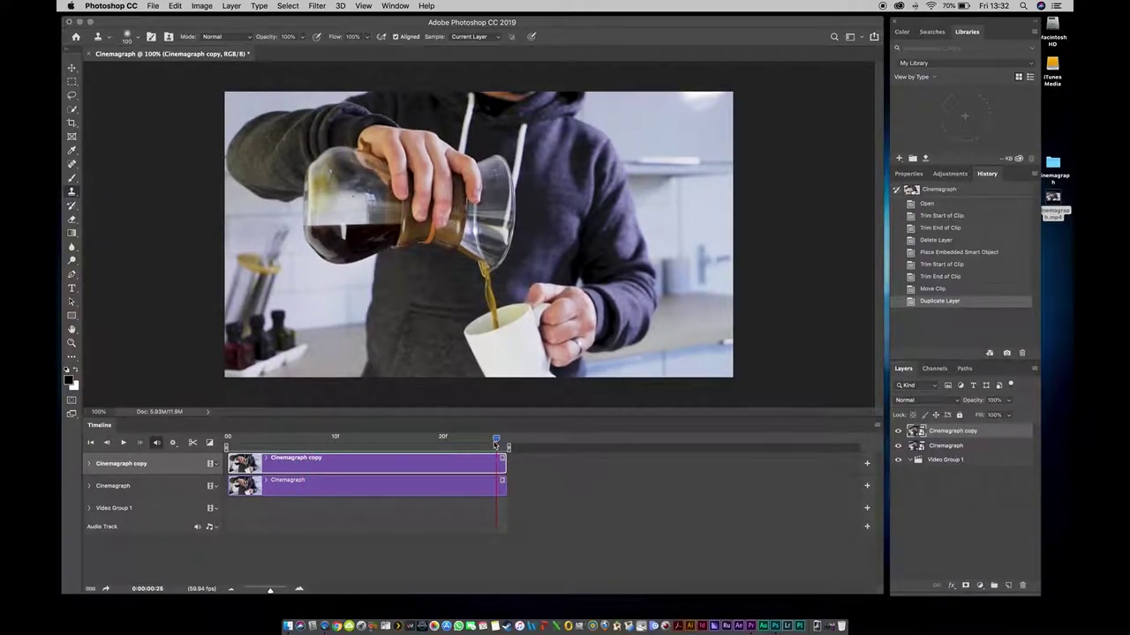
{"action": "left_click_drag", "start_coordinate": [496, 440], "coordinate": [228, 440]}
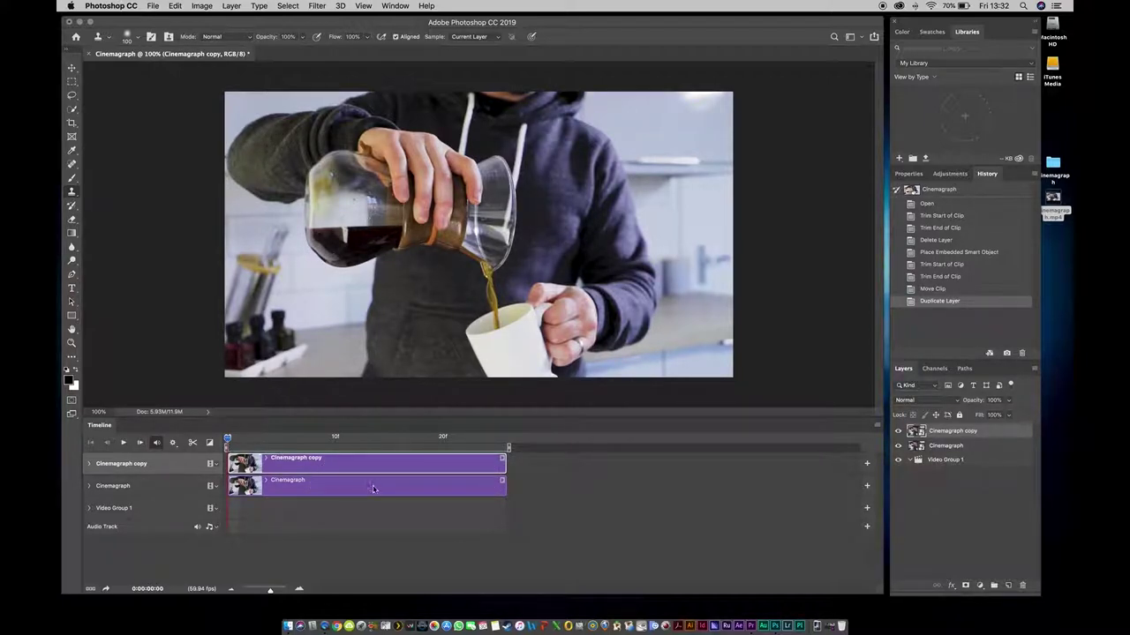
{"action": "left_click", "coordinate": [270, 490]}
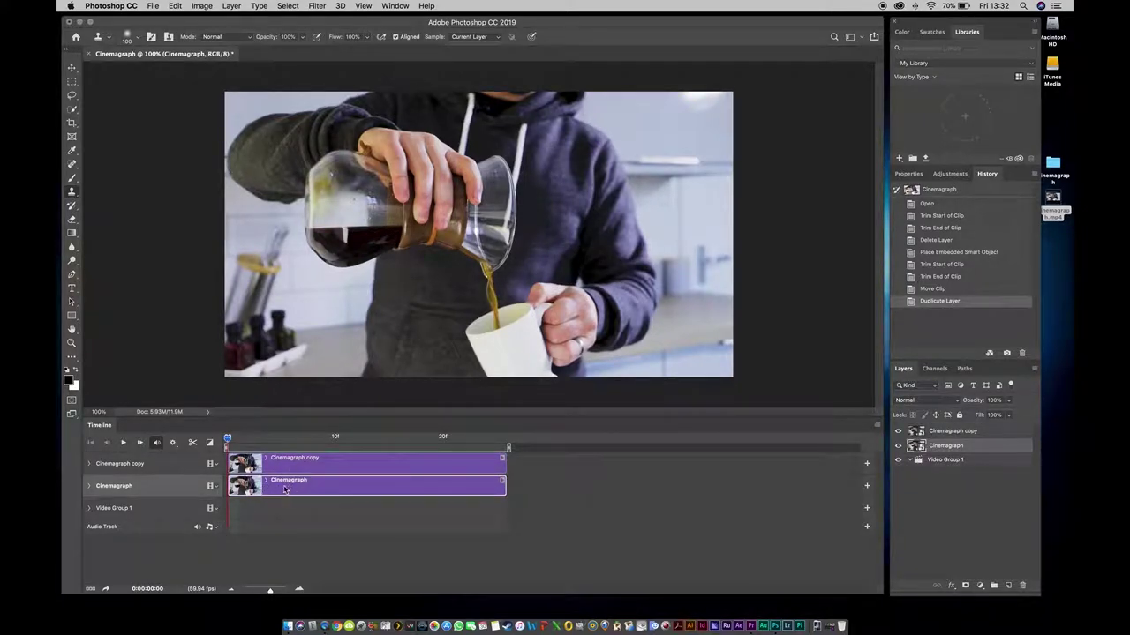
{"action": "left_click_drag", "start_coordinate": [290, 490], "coordinate": [554, 492]}
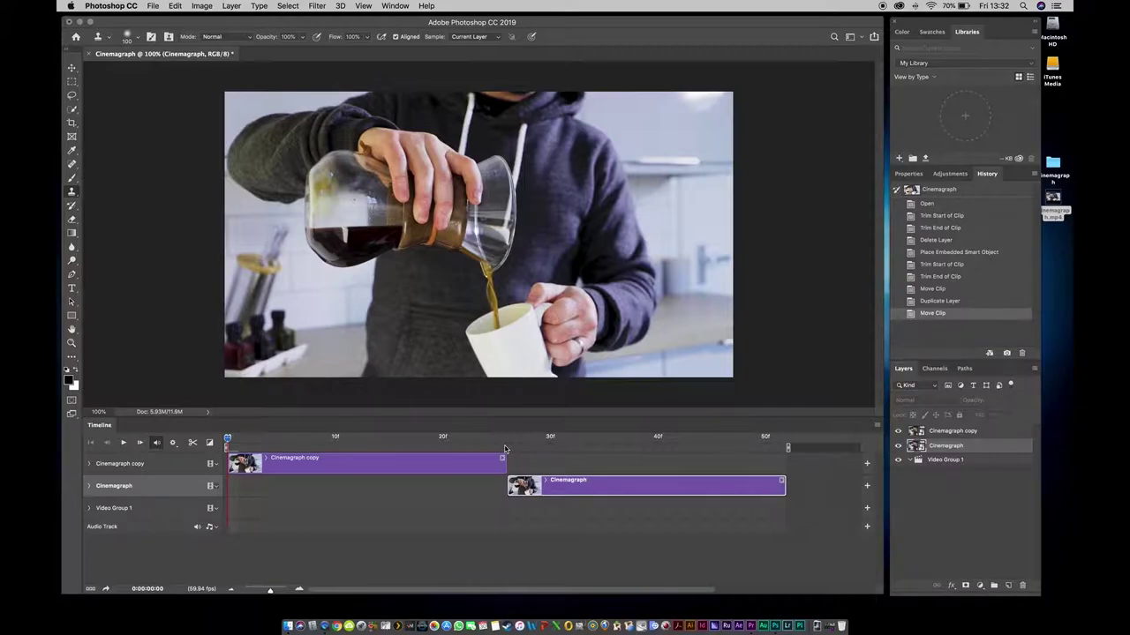
Extend the original clip back to overlap the copy from frame 21 and expand the copy's Opacity track
{"action": "left_click_drag", "start_coordinate": [509, 488], "coordinate": [455, 488]}
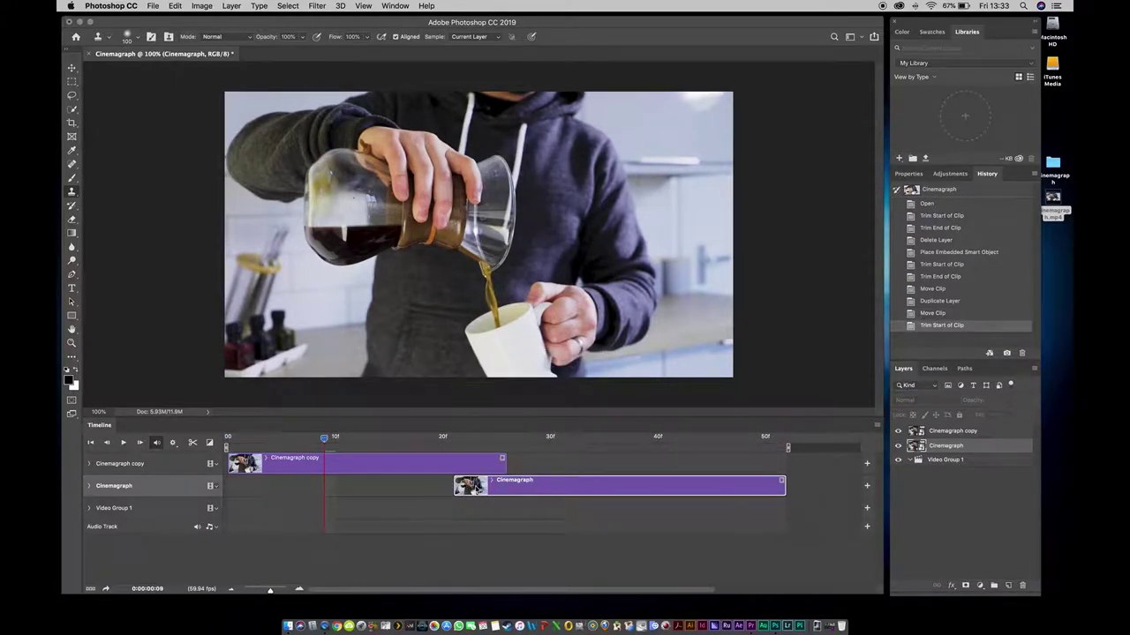
{"action": "key", "text": "space"}
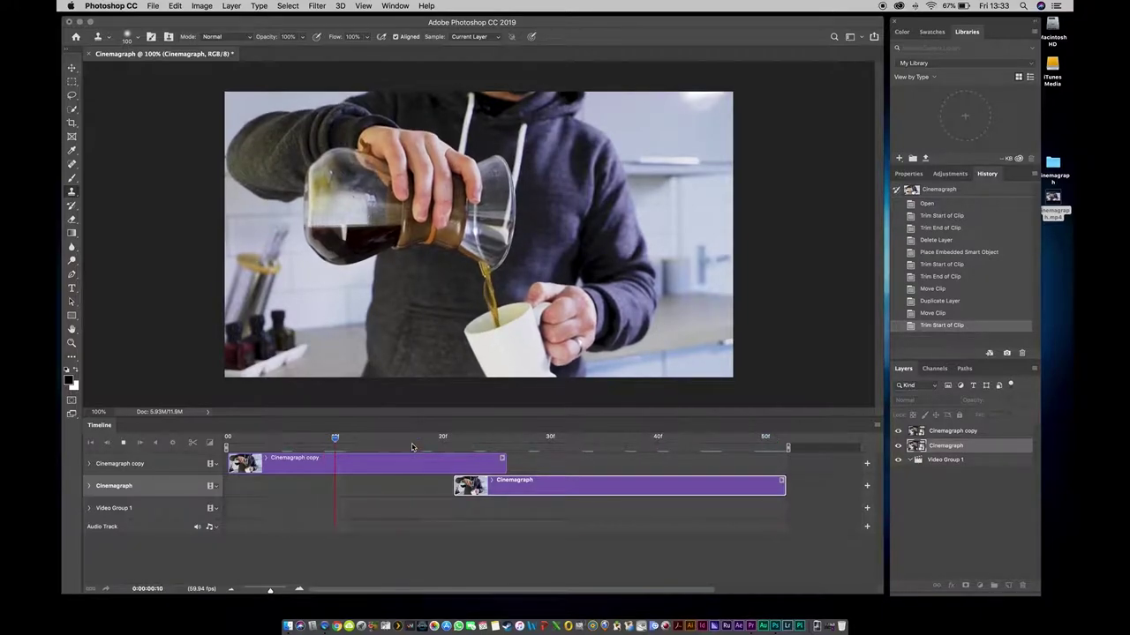
{"action": "key", "text": "space"}
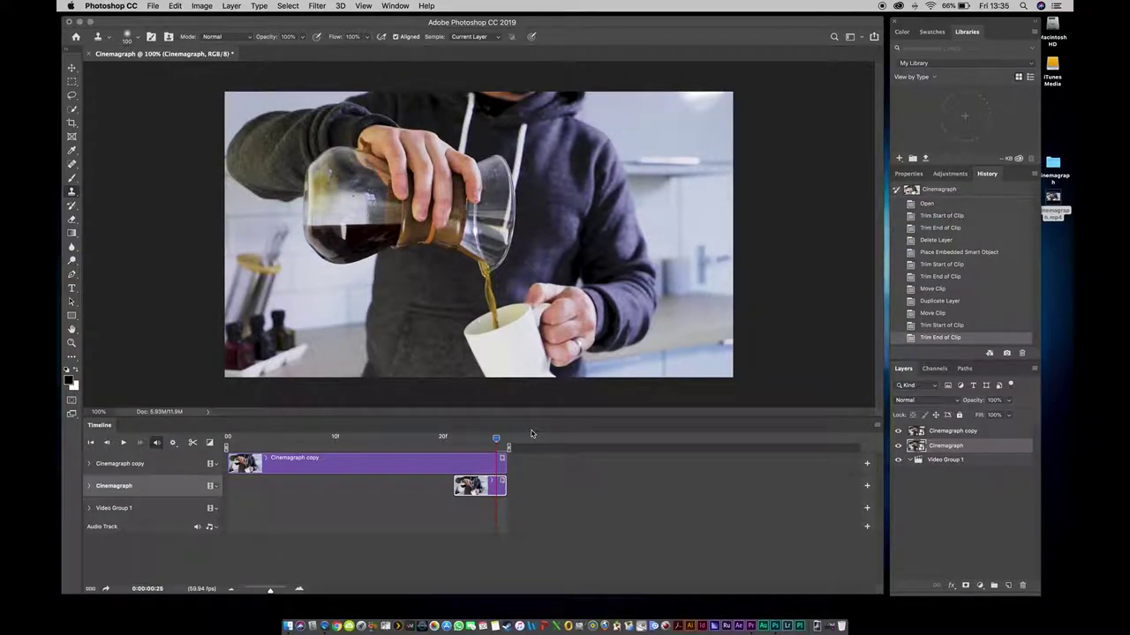
{"action": "left_click", "coordinate": [89, 464]}
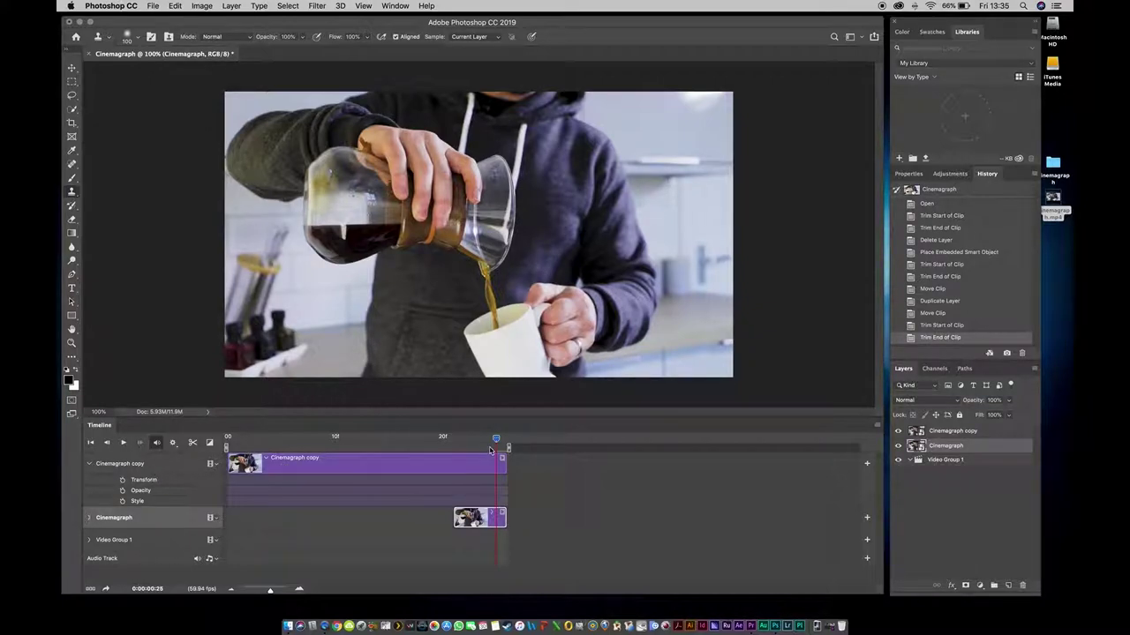
{"action": "left_click_drag", "start_coordinate": [497, 441], "coordinate": [457, 444]}
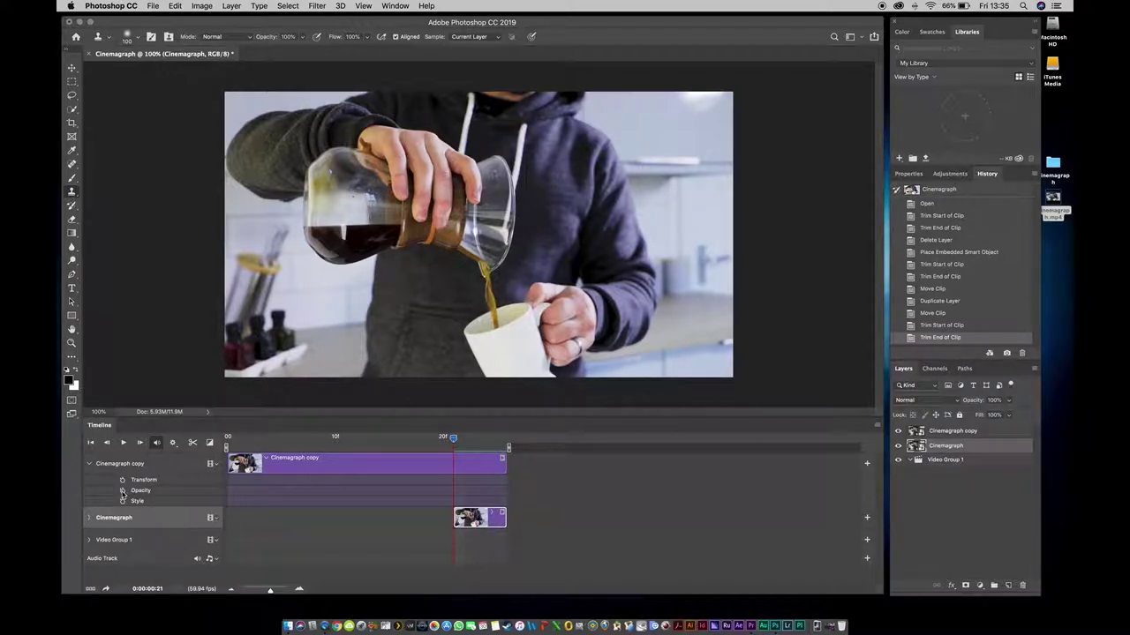
Keyframe Cinemagraph copy's opacity from 100% at frame 21 down to 0% at frame 25
{"action": "left_click", "coordinate": [123, 490]}
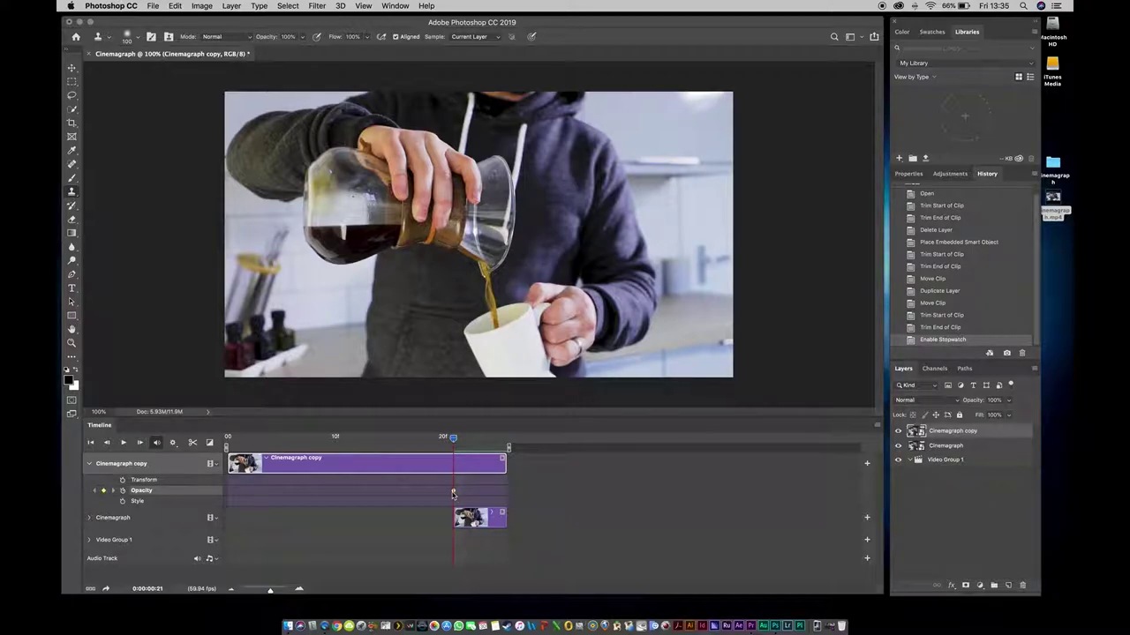
{"action": "left_click_drag", "start_coordinate": [453, 443], "coordinate": [487, 444]}
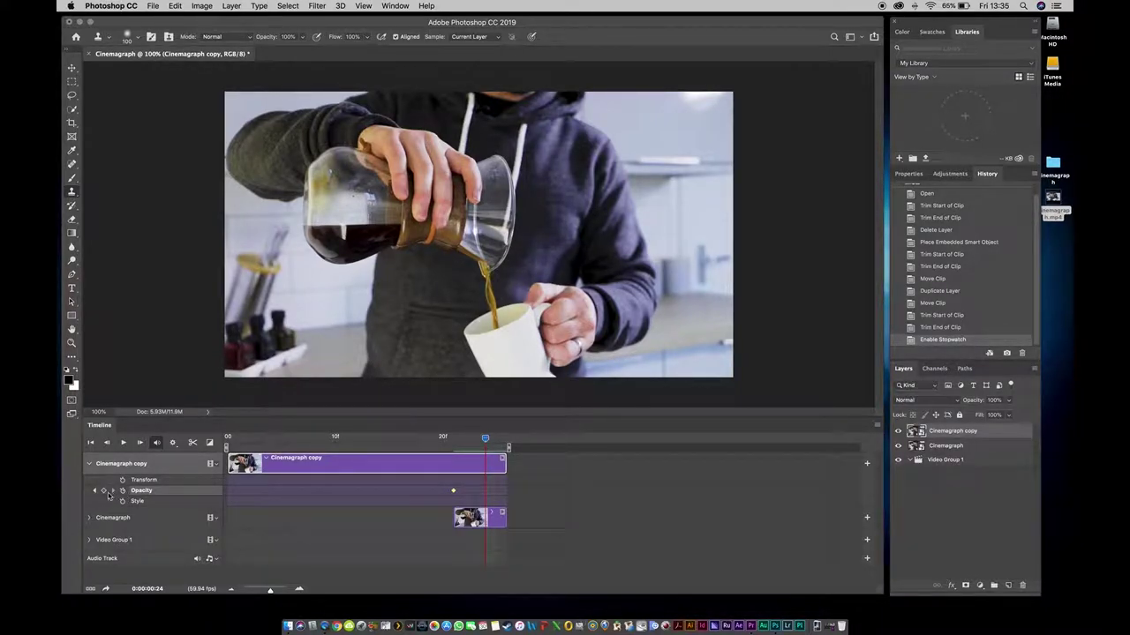
{"action": "left_click", "coordinate": [105, 493]}
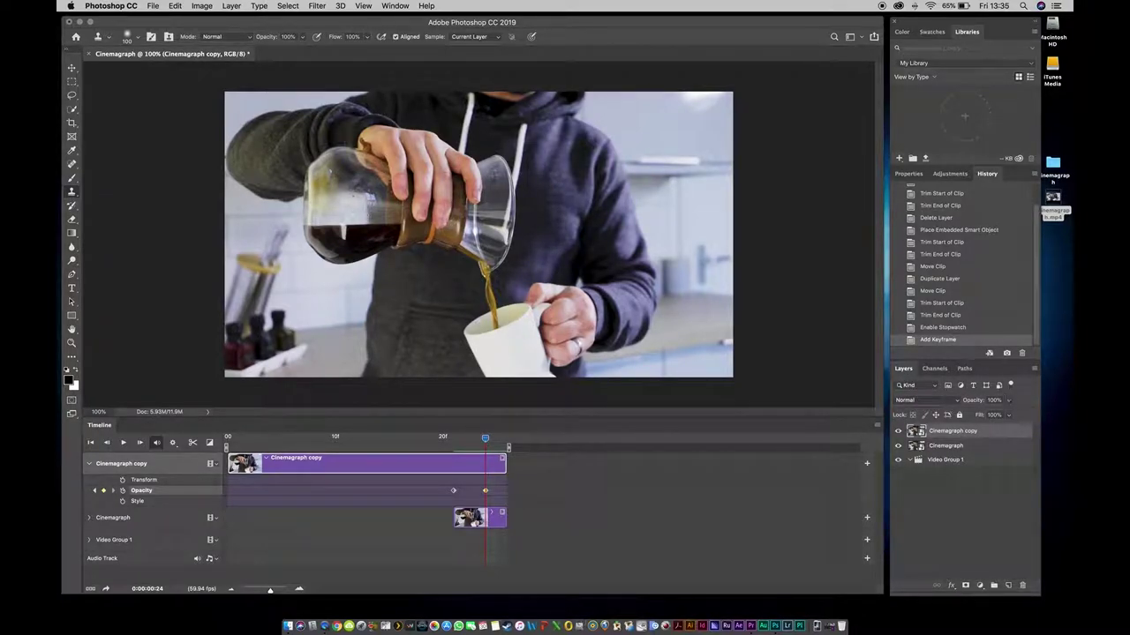
{"action": "left_click", "coordinate": [994, 400]}
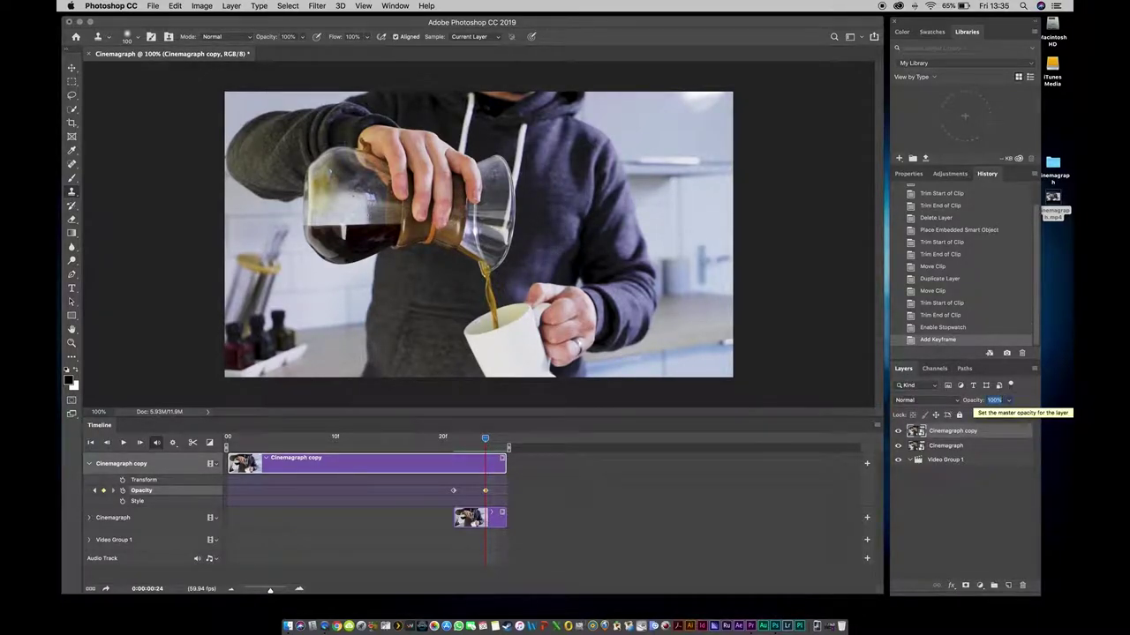
{"action": "type", "text": "0"}
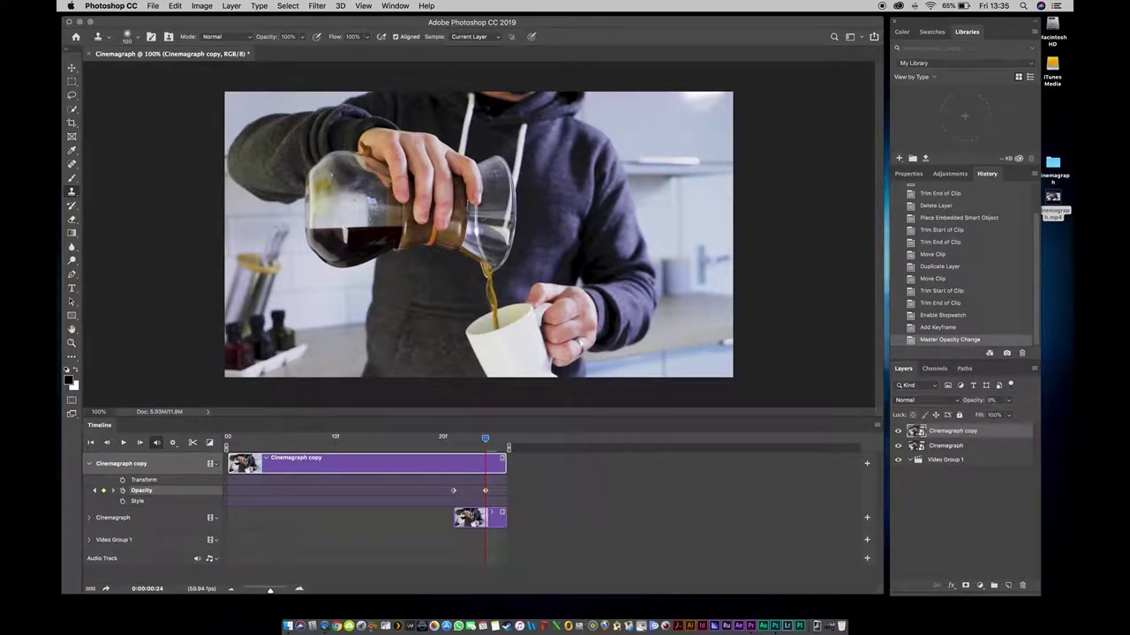
{"action": "type", "text": "0"}
{"action": "left_click_drag", "start_coordinate": [486, 491], "coordinate": [508, 493]}
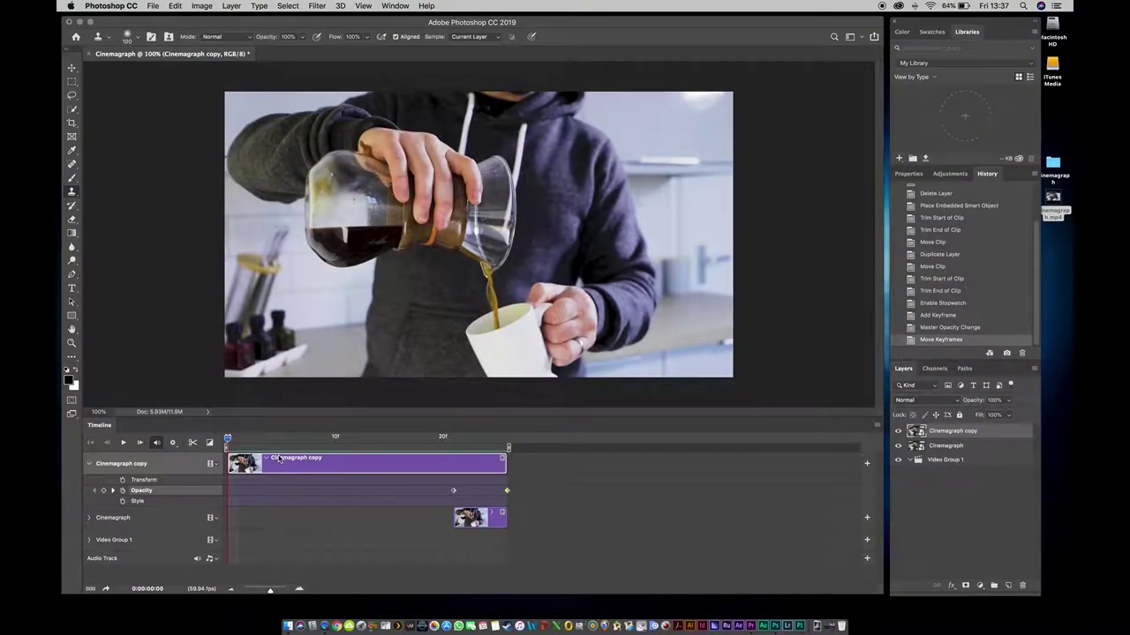
Preview the crossfade from frame 0, then Stamp Visible (Cmd+Opt+Shift+E) into a new Layer 1
{"action": "key", "text": "space"}
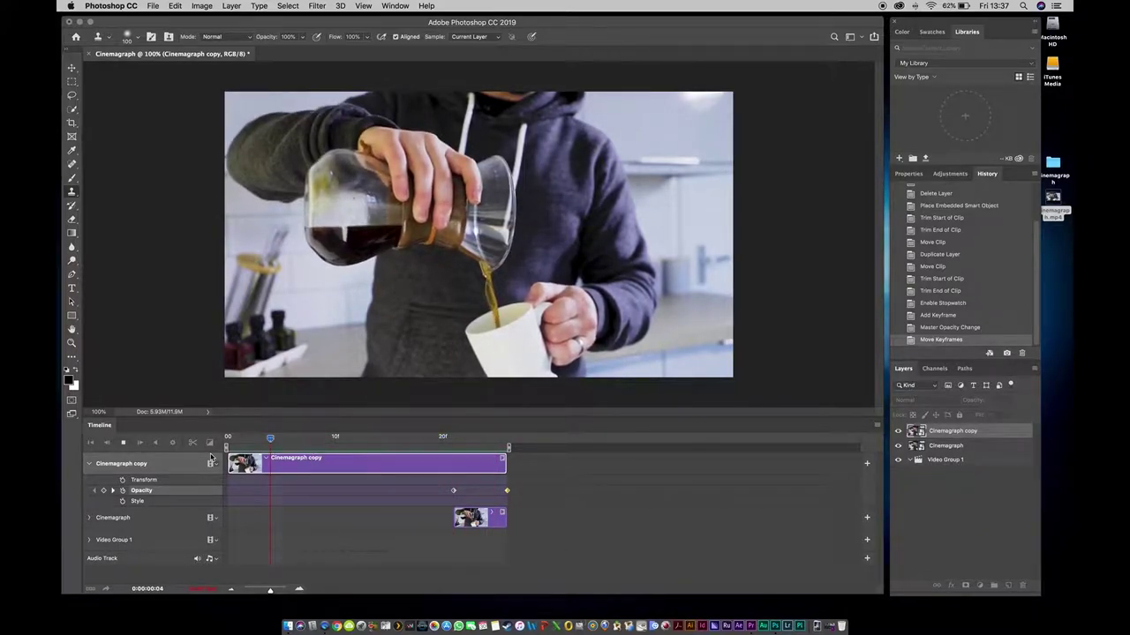
{"action": "key", "text": "space"}
{"action": "left_click_drag", "start_coordinate": [400, 439], "coordinate": [230, 441]}
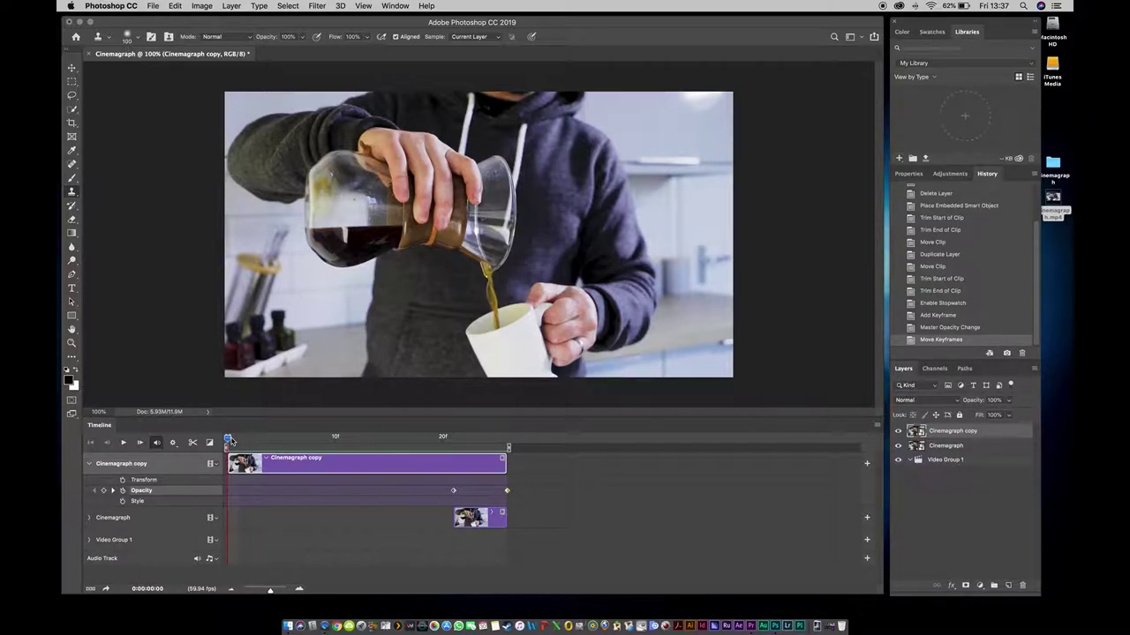
{"action": "key", "text": "super+alt+shift+e"}
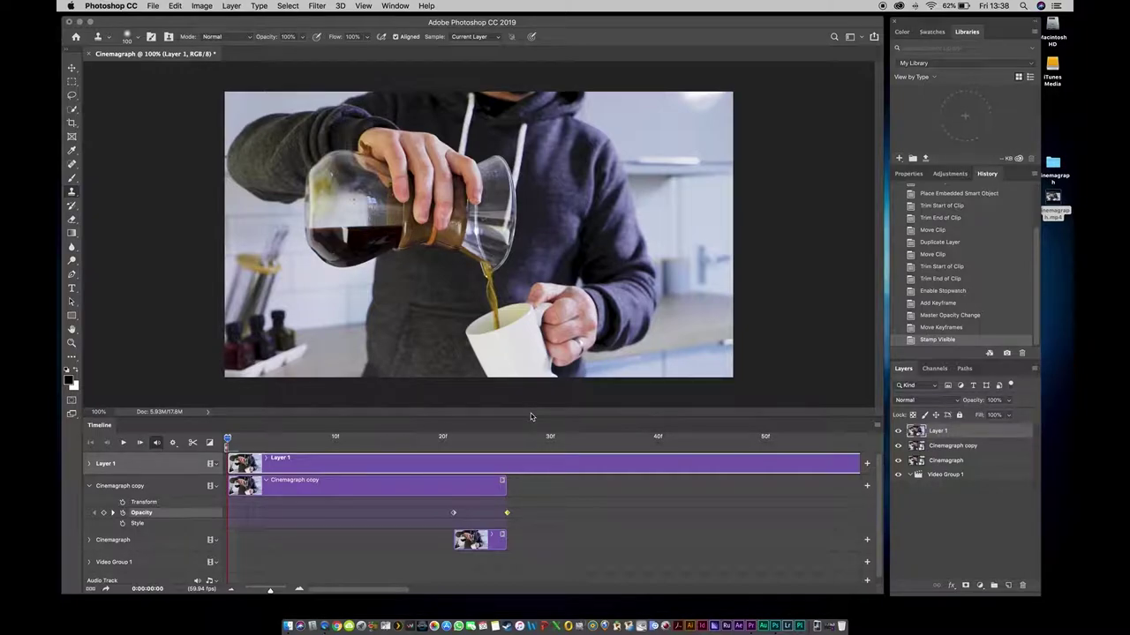
Trim Layer 1's clip so it ends at frame 26
{"action": "scroll", "coordinate": [637, 495], "scroll_direction": "down", "scroll_amount": 3}
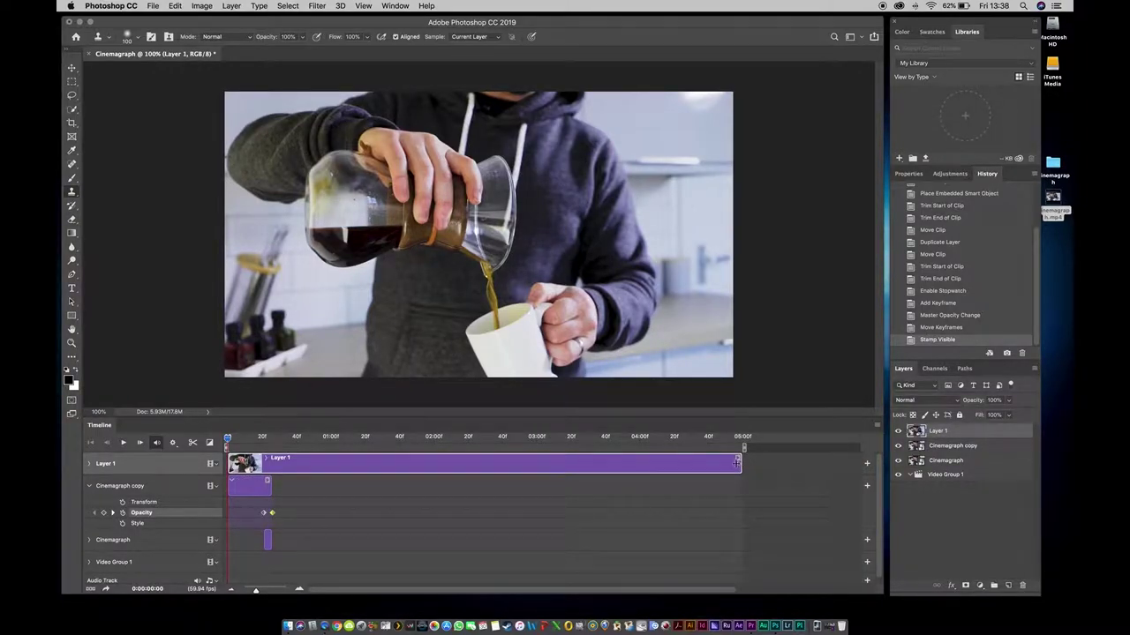
{"action": "left_click_drag", "start_coordinate": [736, 462], "coordinate": [272, 460]}
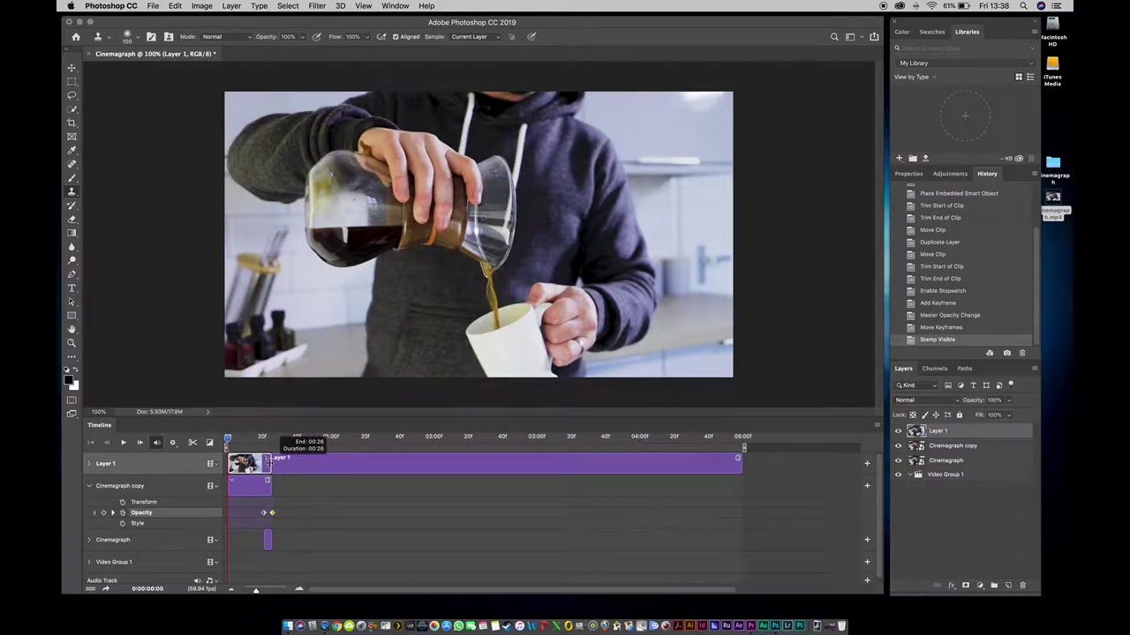
{"action": "left_click_drag", "start_coordinate": [267, 460], "coordinate": [268, 460]}
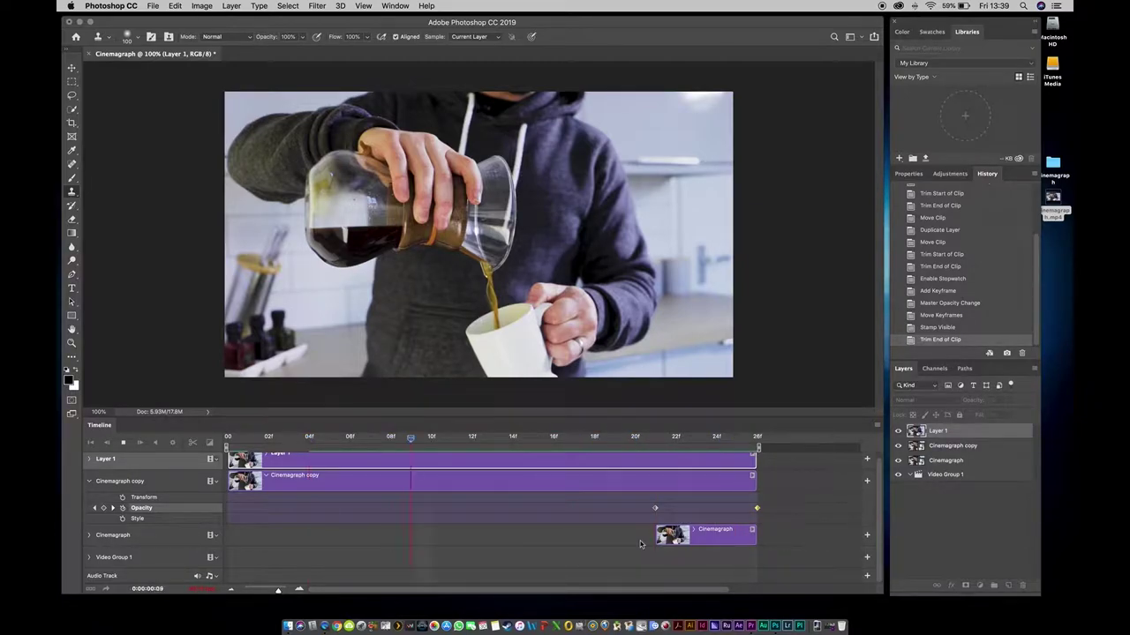
Preview the trimmed loop, return to frame 0, and add a layer mask to Layer 1
{"action": "scroll", "coordinate": [529, 477], "scroll_direction": "up", "scroll_amount": 1}
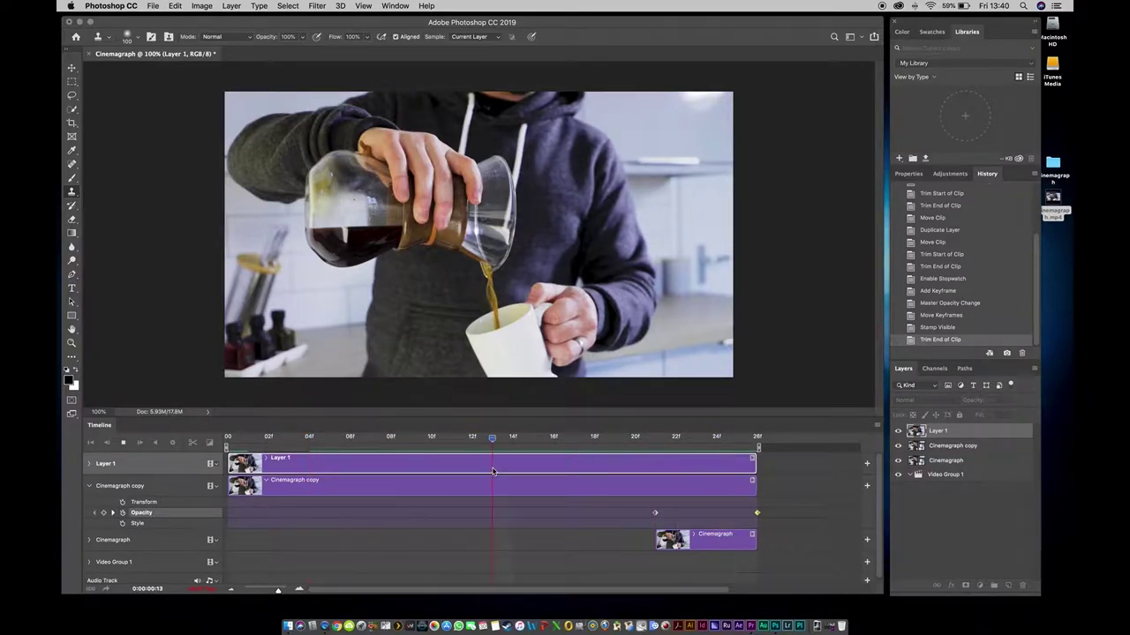
{"action": "key", "text": "space"}
{"action": "left_click_drag", "start_coordinate": [309, 438], "coordinate": [228, 439]}
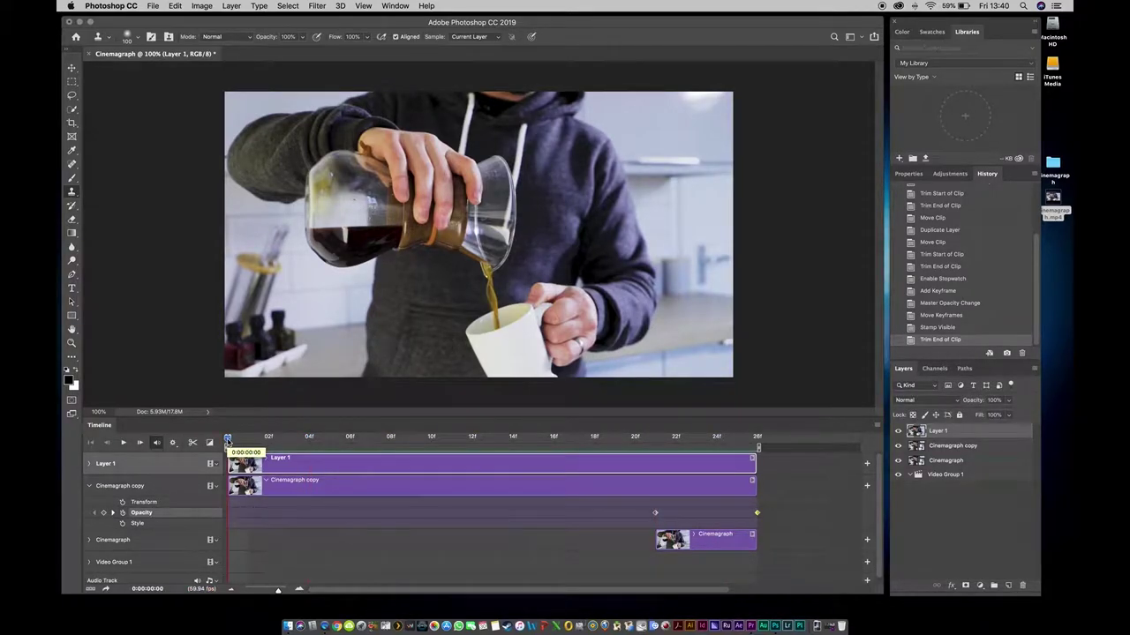
{"action": "left_click", "coordinate": [965, 587]}
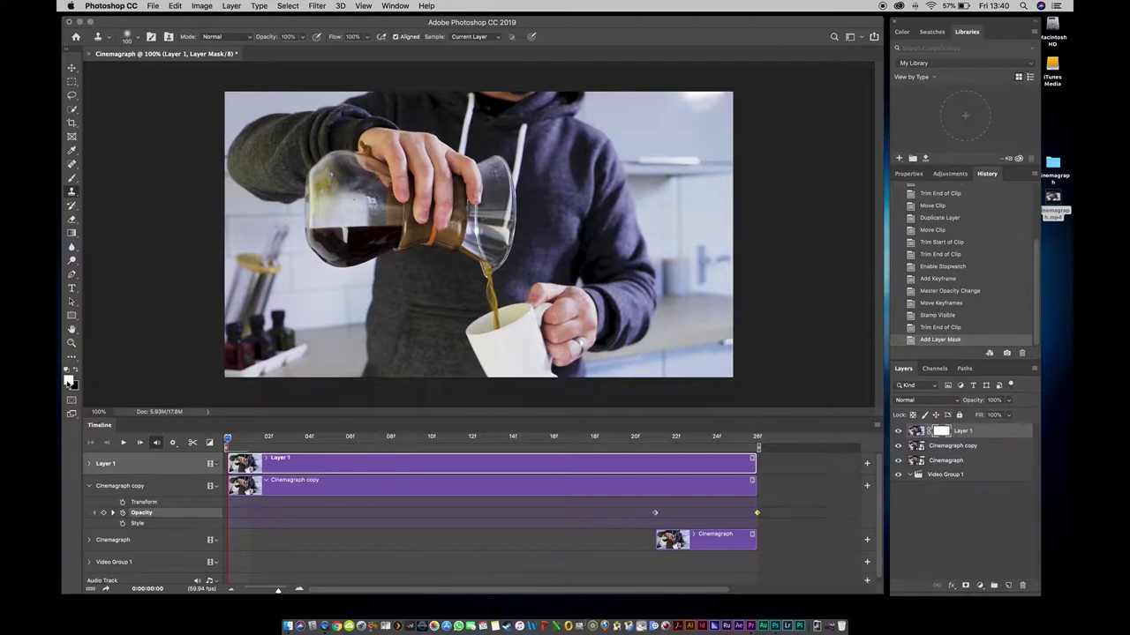
Set black as the foreground colour, pick the Brush tool, and zoom the canvas to 200%
{"action": "key", "text": "x"}
{"action": "key", "text": "x"}
{"action": "key", "text": "x"}
{"action": "key", "text": "x"}
{"action": "key", "text": "x"}
{"action": "key", "text": "x"}
{"action": "key", "text": "x"}
{"action": "key", "text": "x"}
{"action": "key", "text": "x"}
{"action": "key", "text": "x"}
{"action": "key", "text": "x"}
{"action": "left_click", "coordinate": [73, 179]}
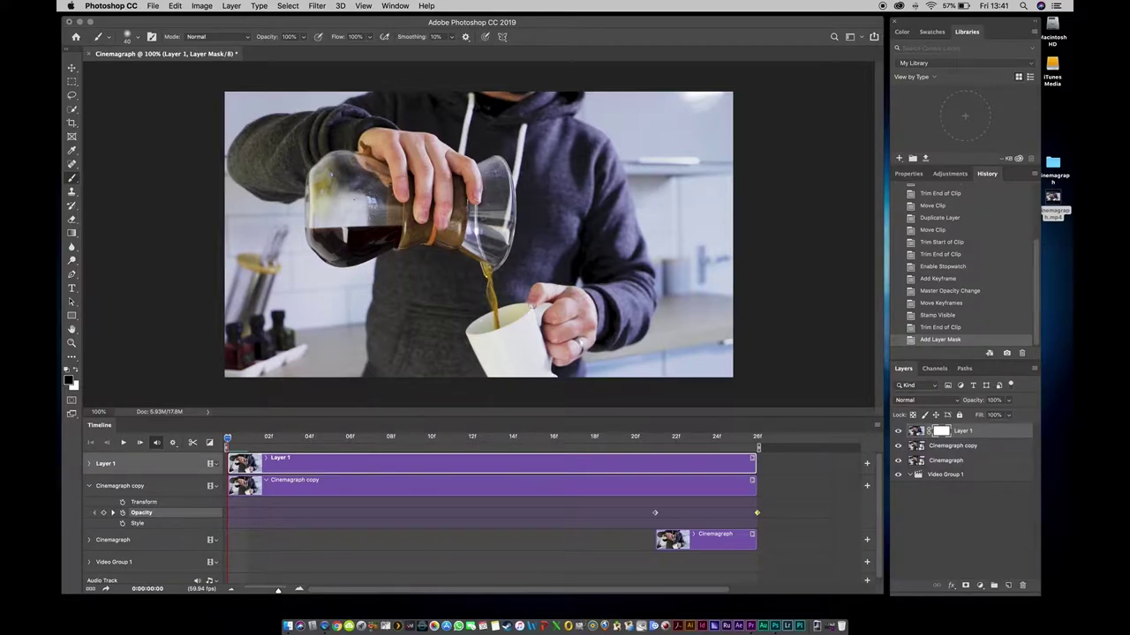
{"action": "key", "text": "super+equal"}
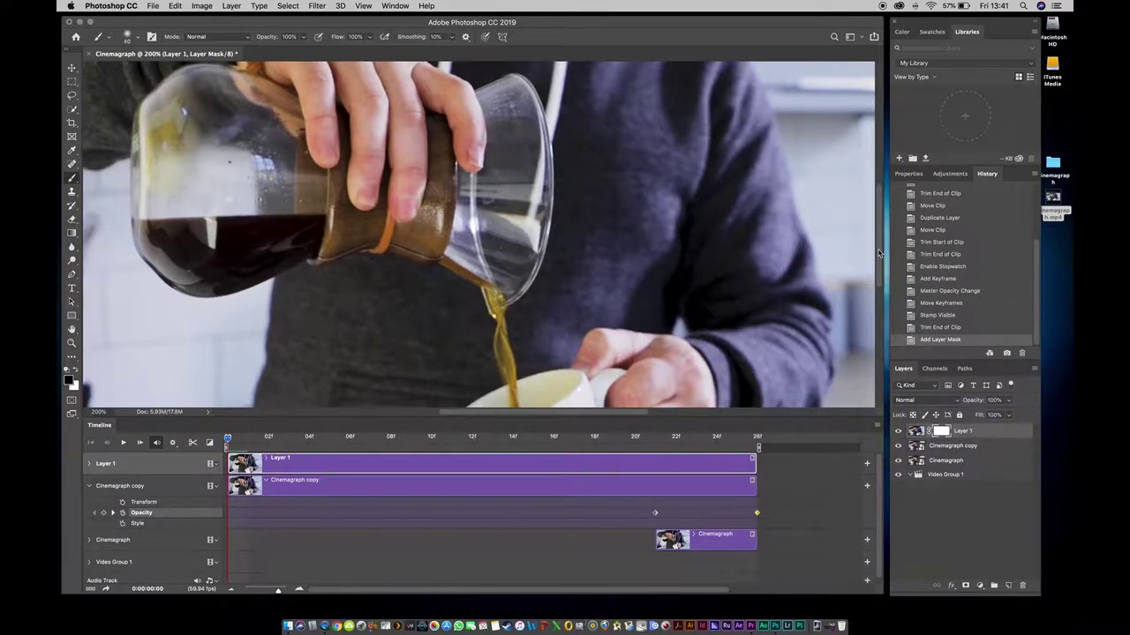
Paint black over the coffee stream on Layer 1's mask and play to check it
{"action": "scroll", "coordinate": [537, 254], "scroll_direction": "down", "scroll_amount": 3}
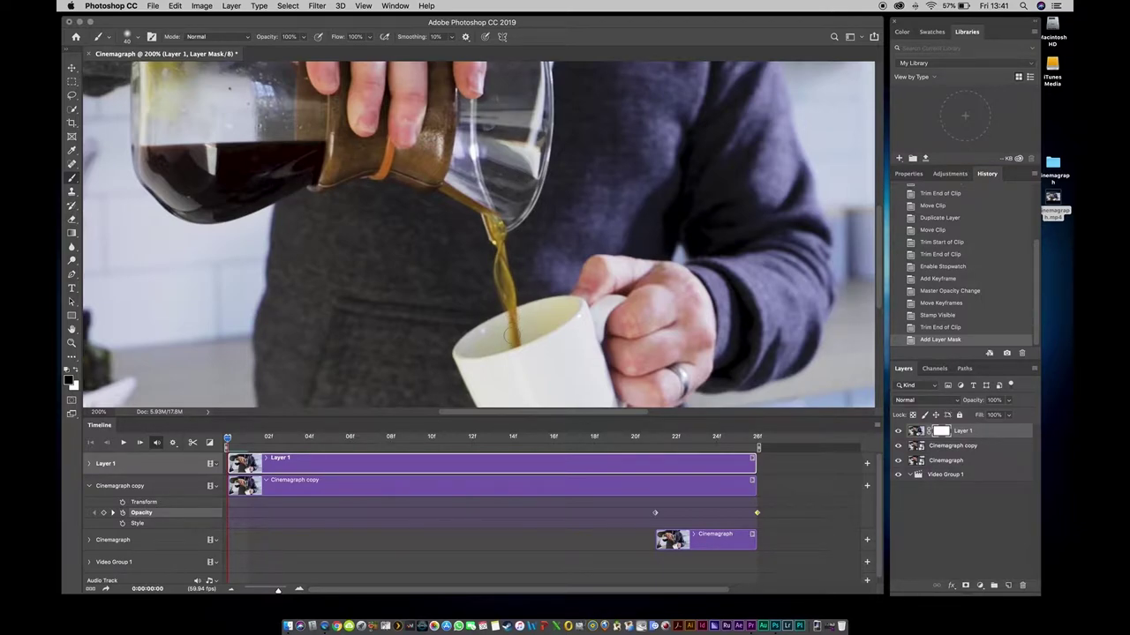
{"action": "left_click", "coordinate": [510, 339]}
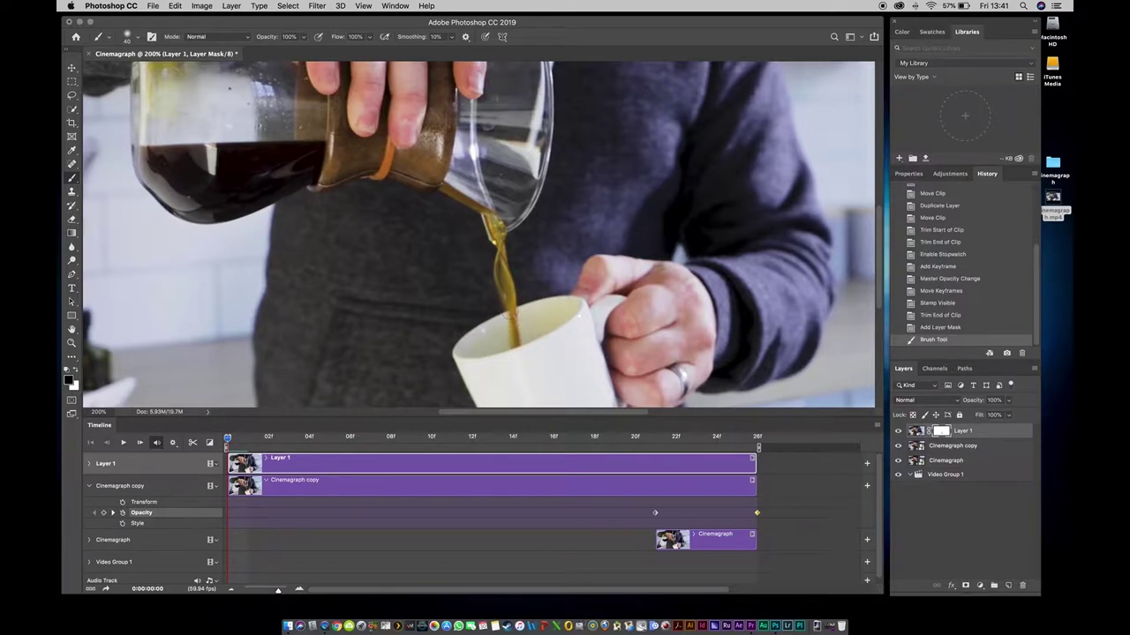
{"action": "key", "text": "space"}
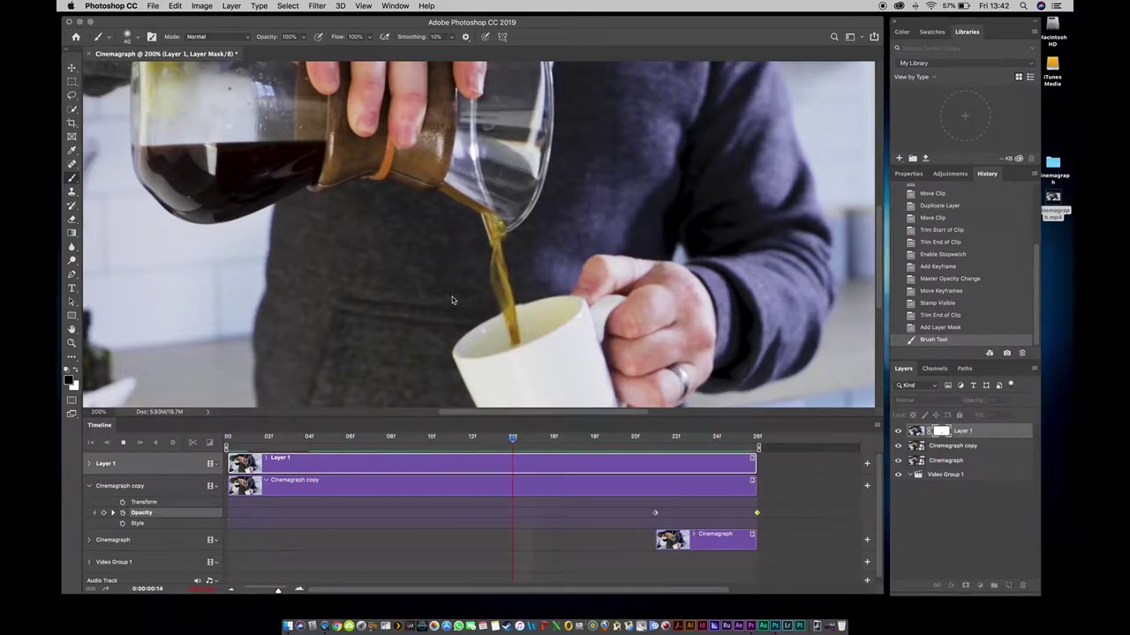
{"action": "key", "text": "space"}
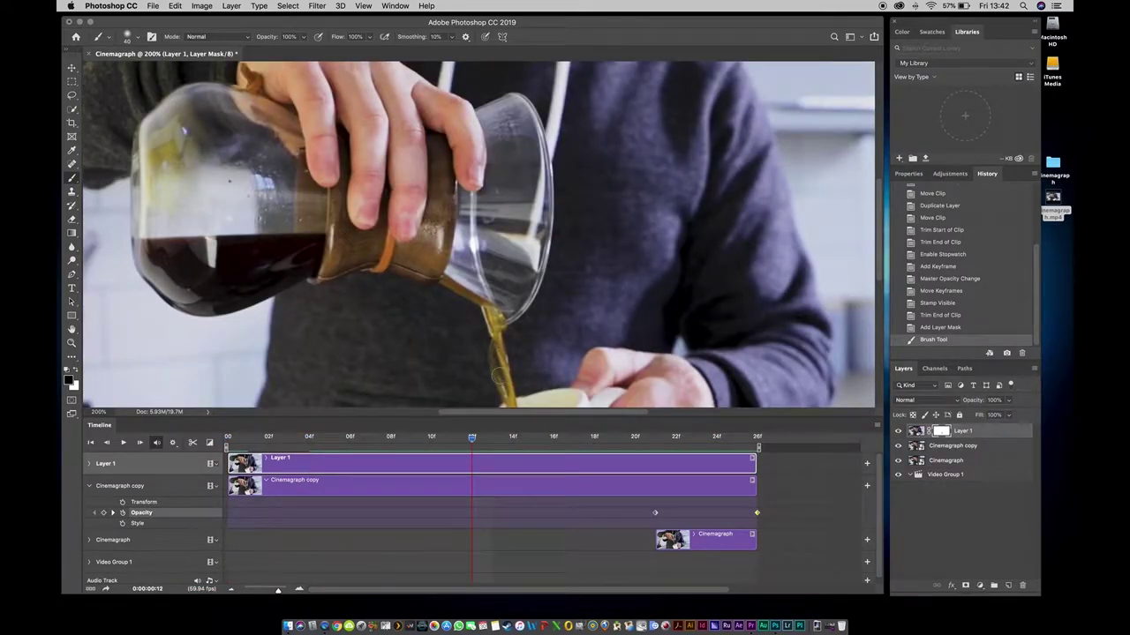
Lock Layer 1, show the mask as a red overlay, and extend it down the coffee stream
{"action": "key", "text": "super+slash"}
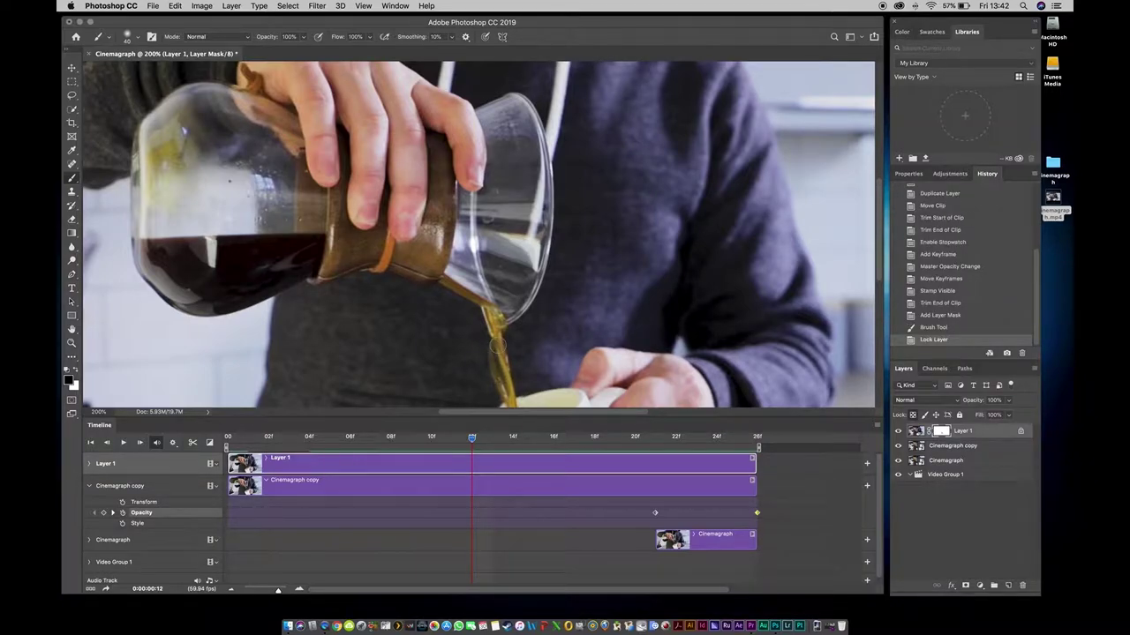
{"action": "left_click", "coordinate": [499, 347]}
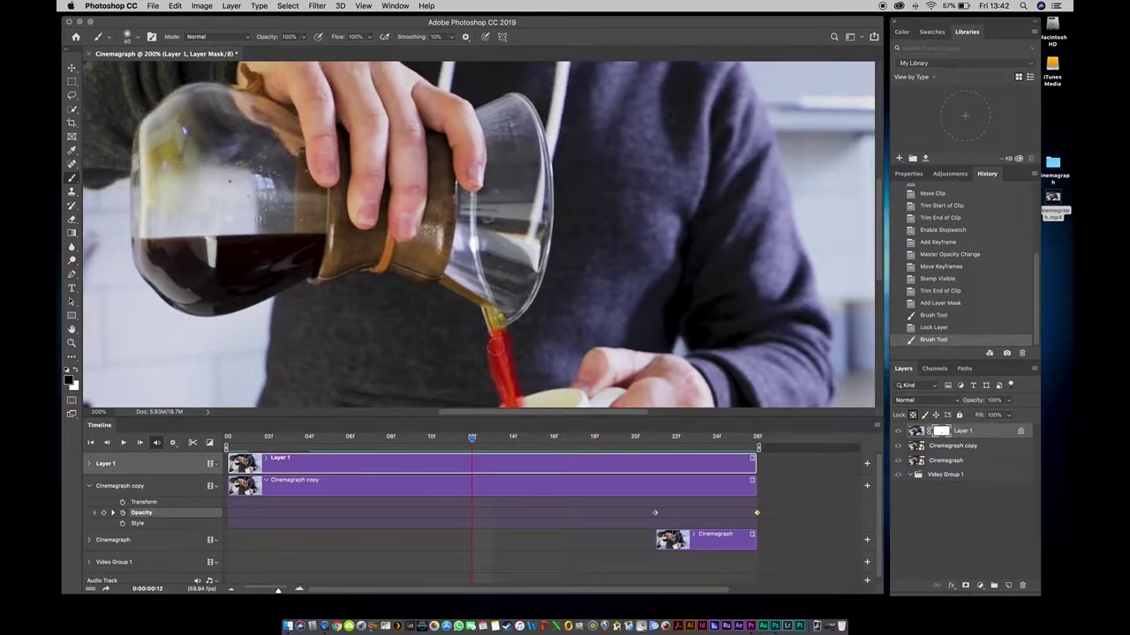
{"action": "key", "text": "backslash"}
{"action": "left_click", "coordinate": [499, 338]}
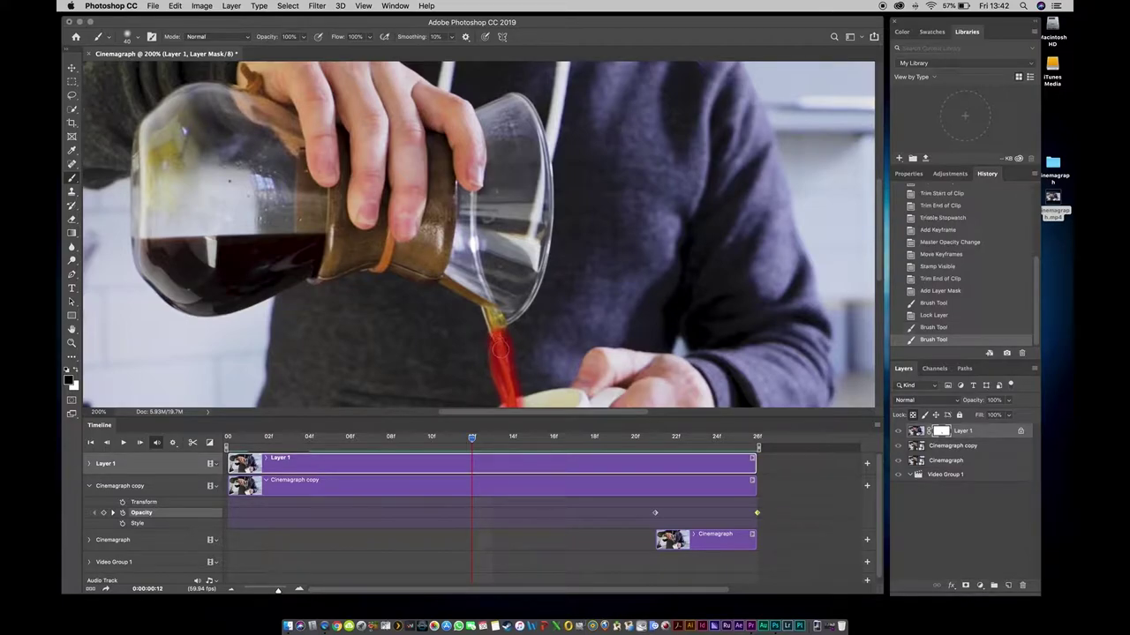
{"action": "scroll", "coordinate": [512, 317], "scroll_direction": "down", "scroll_amount": 5}
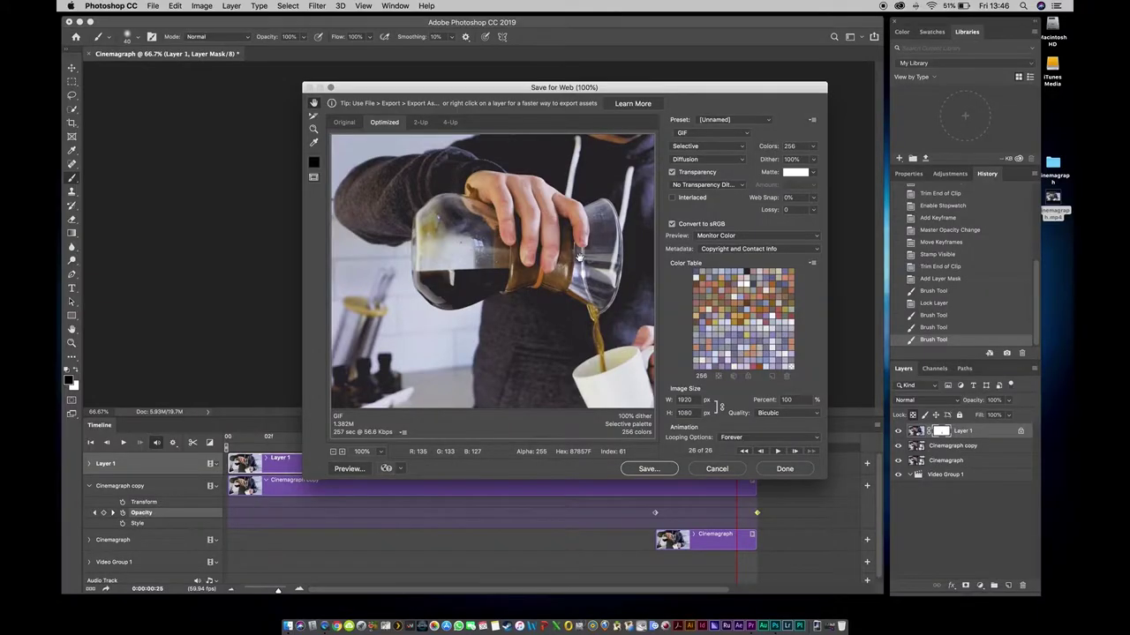
Keep GIF as the export format with Forever looping, and begin saving the GIF
{"action": "left_click", "coordinate": [737, 133]}
{"action": "left_click", "coordinate": [735, 132]}
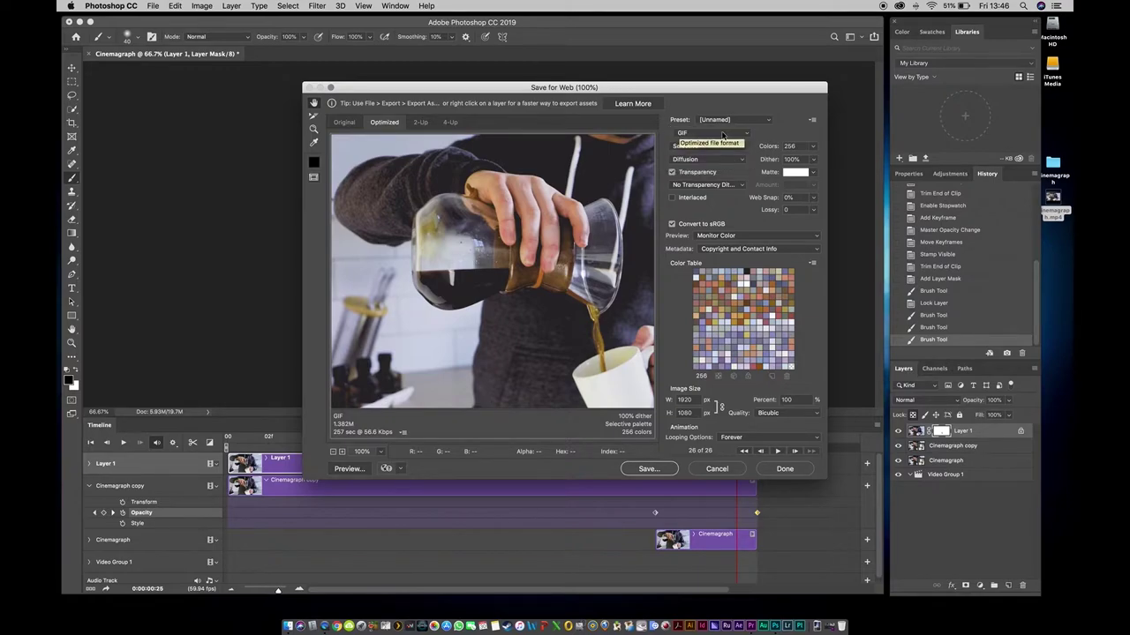
{"action": "left_click", "coordinate": [736, 436]}
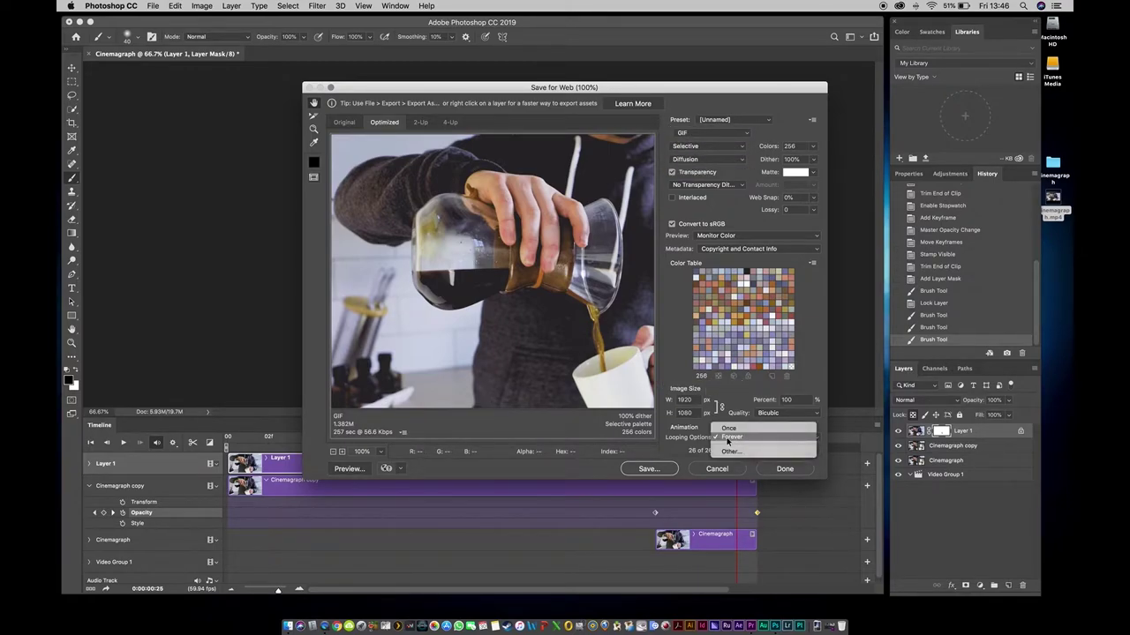
{"action": "left_click", "coordinate": [737, 438]}
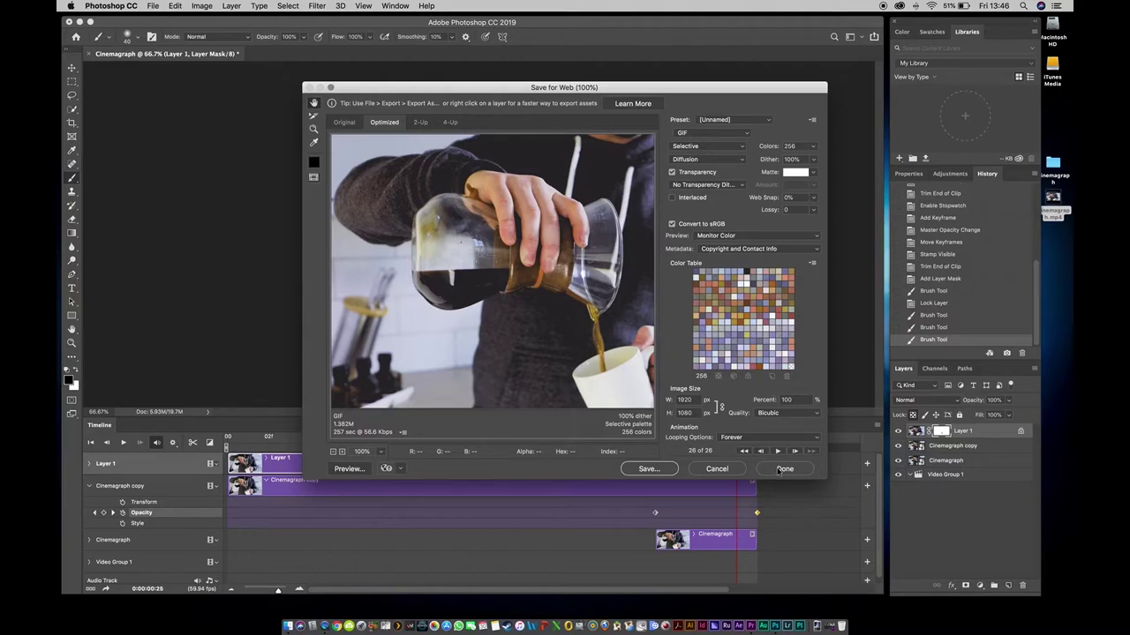
{"action": "left_click", "coordinate": [648, 469]}
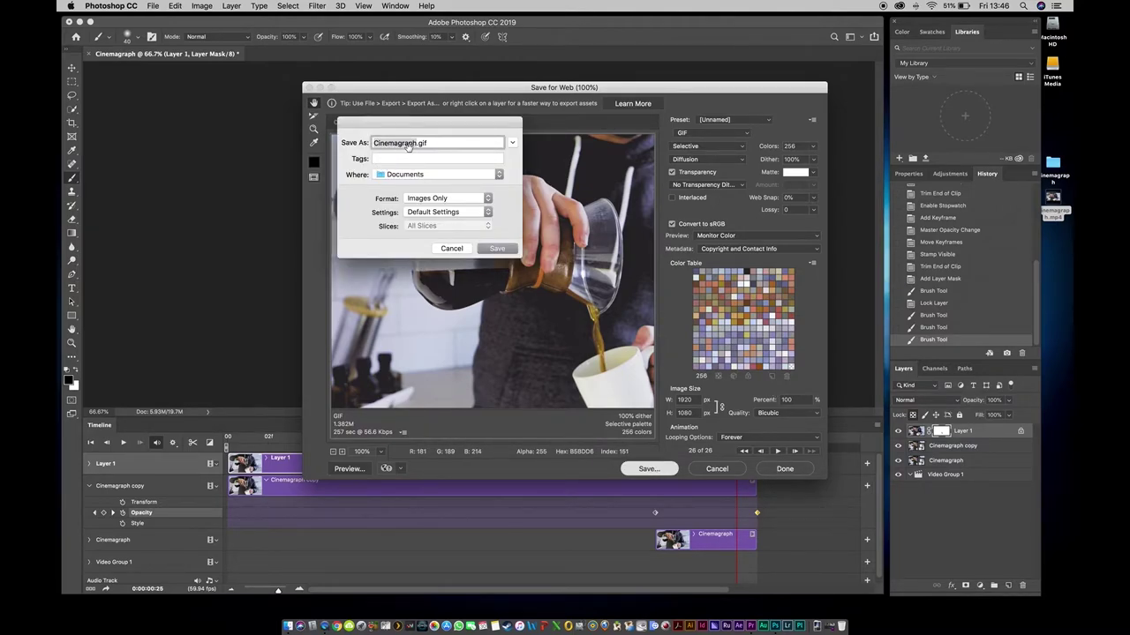
Open the save-location list for Cinemagraph.gif, currently set to Documents
{"action": "left_click", "coordinate": [446, 176]}
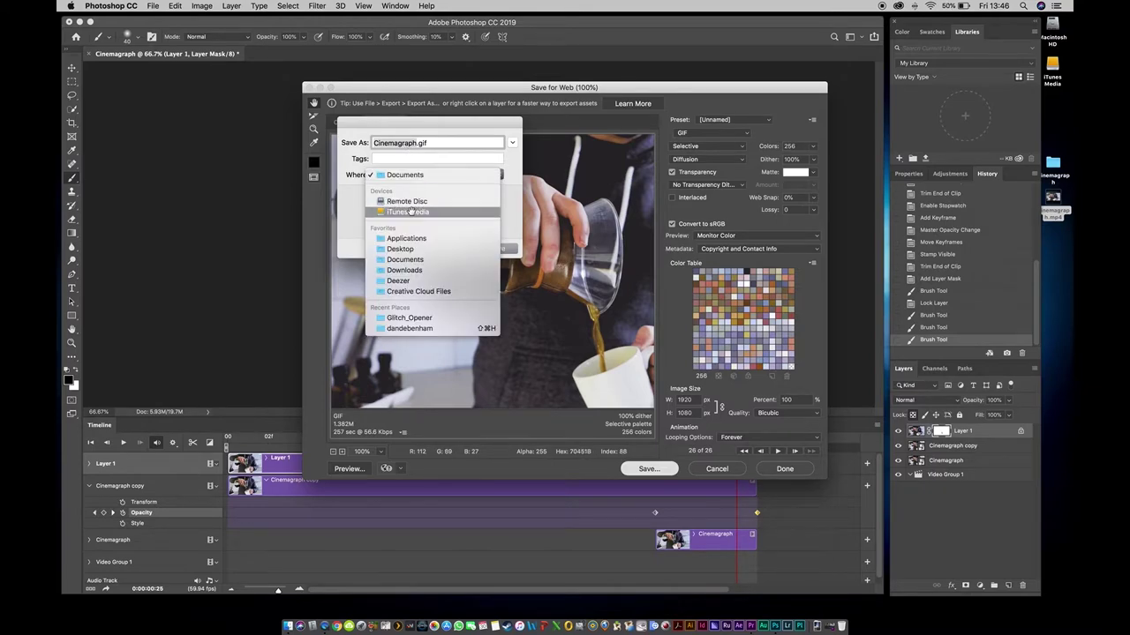